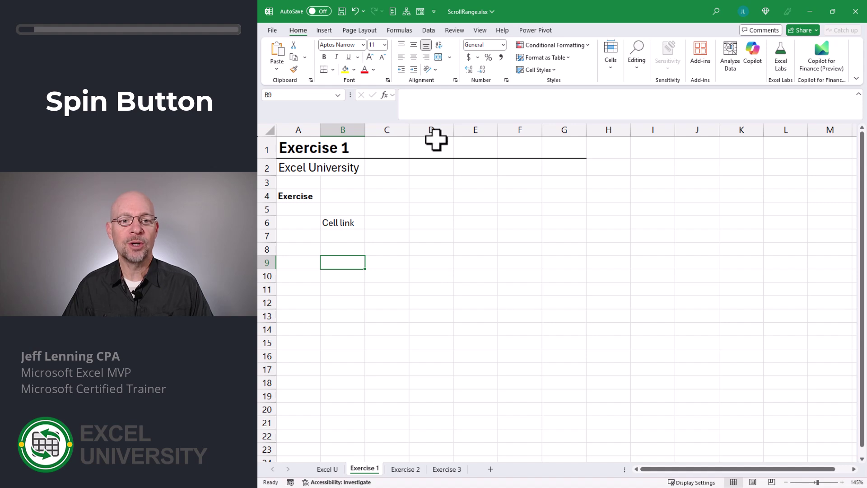
- Enable the Developer tab in the ribbon customization options
{"action": "left_click", "coordinate": [433, 11]}
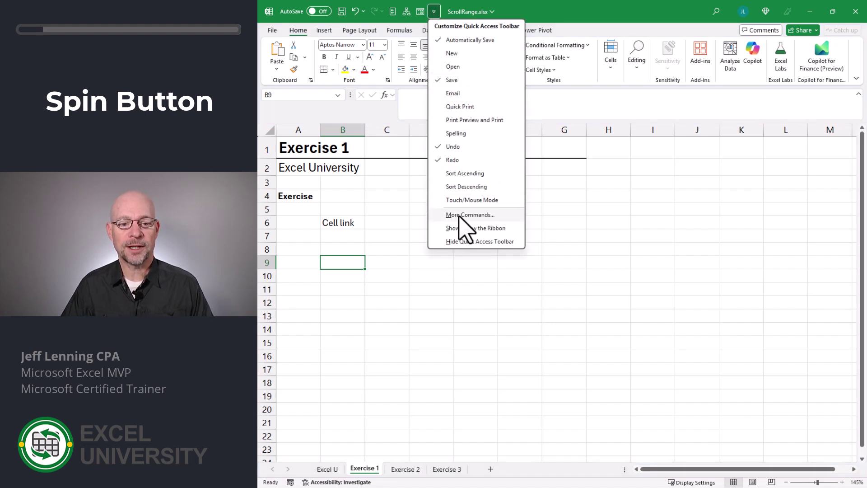
{"action": "key", "text": "Escape"}
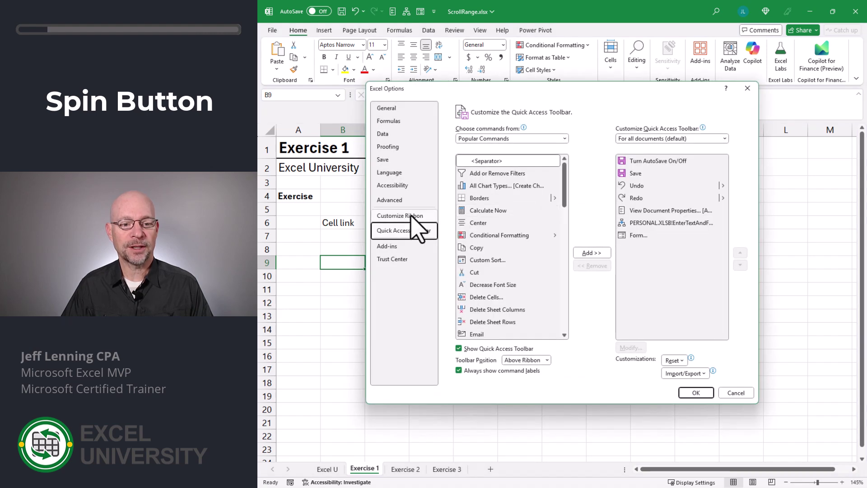
{"action": "left_click", "coordinate": [412, 216]}
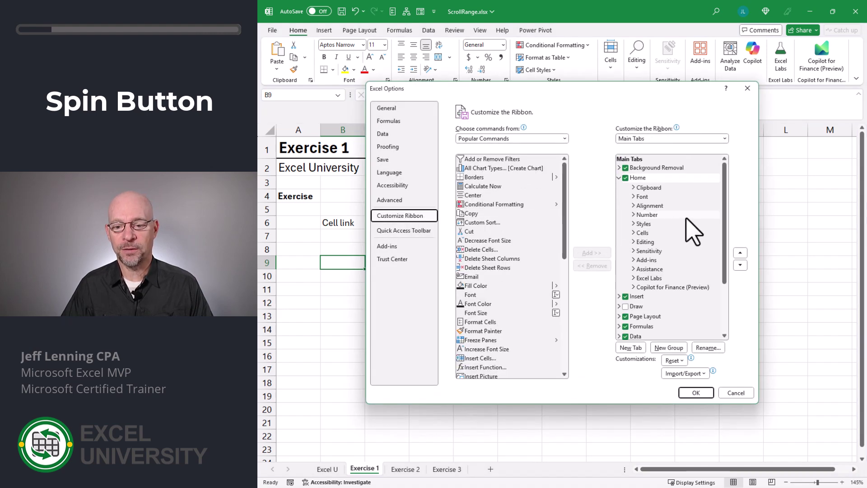
{"action": "scroll", "coordinate": [692, 228], "scroll_direction": "down", "scroll_amount": 3}
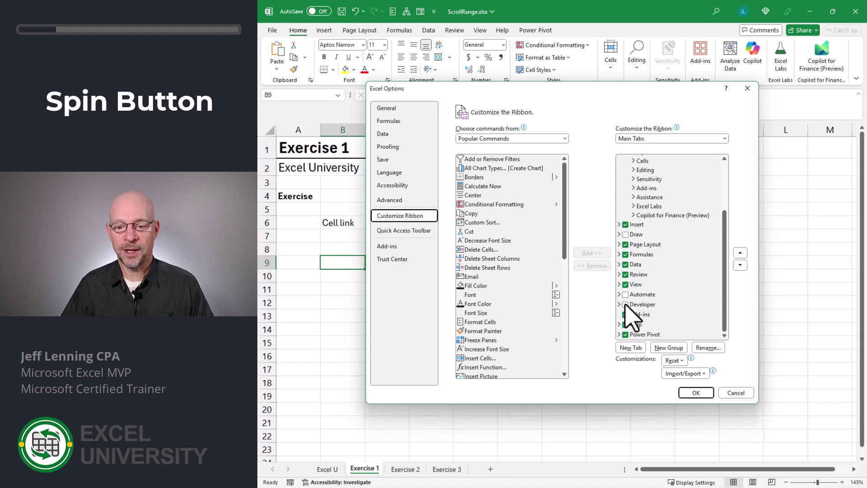
{"action": "left_click", "coordinate": [625, 304]}
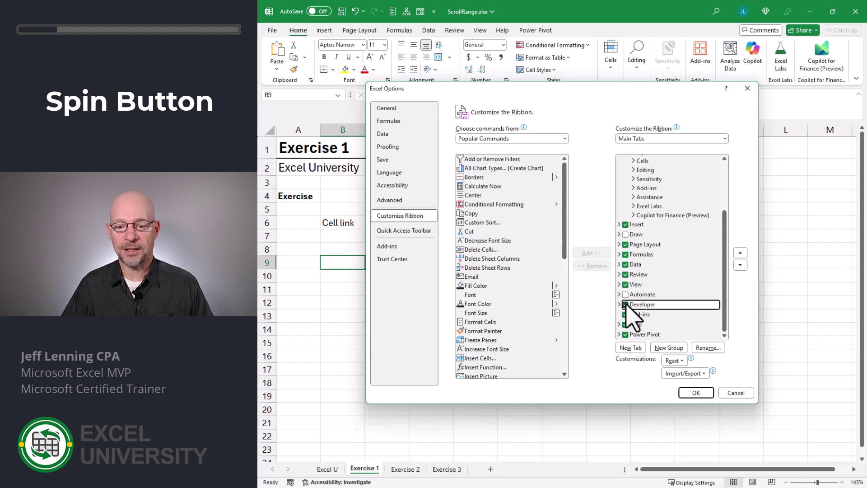
{"action": "left_click", "coordinate": [695, 392]}
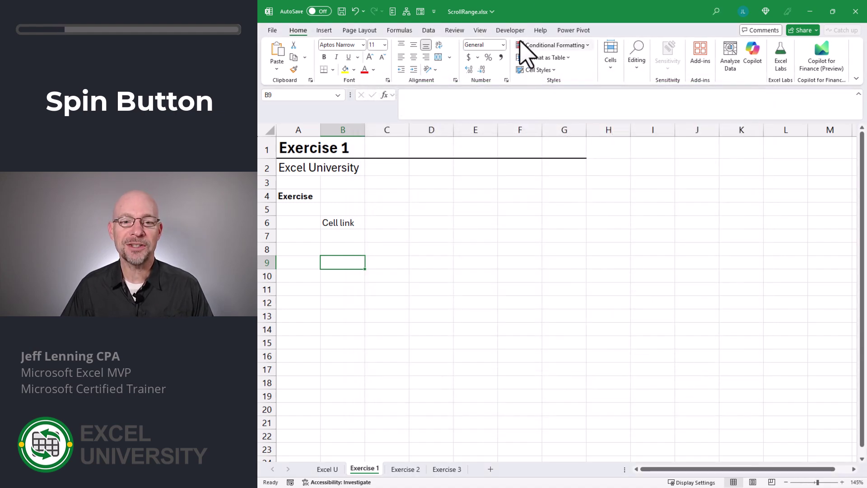
- Draw a form-control spin button in column C across rows 8 to 11, below the Cell link row
{"action": "left_click", "coordinate": [515, 32]}
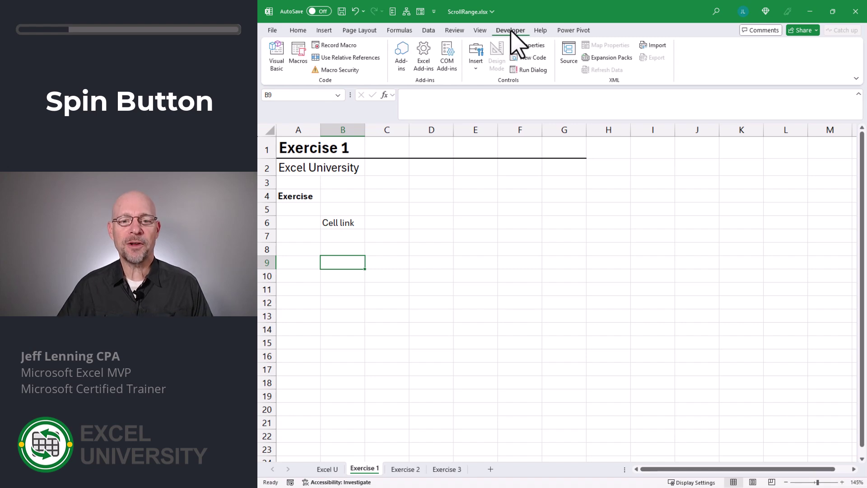
{"action": "left_click", "coordinate": [476, 67]}
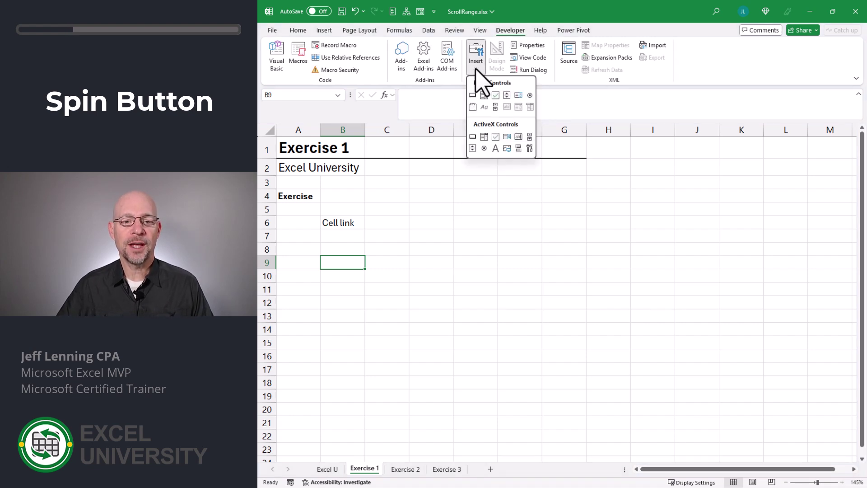
{"action": "left_click", "coordinate": [507, 96]}
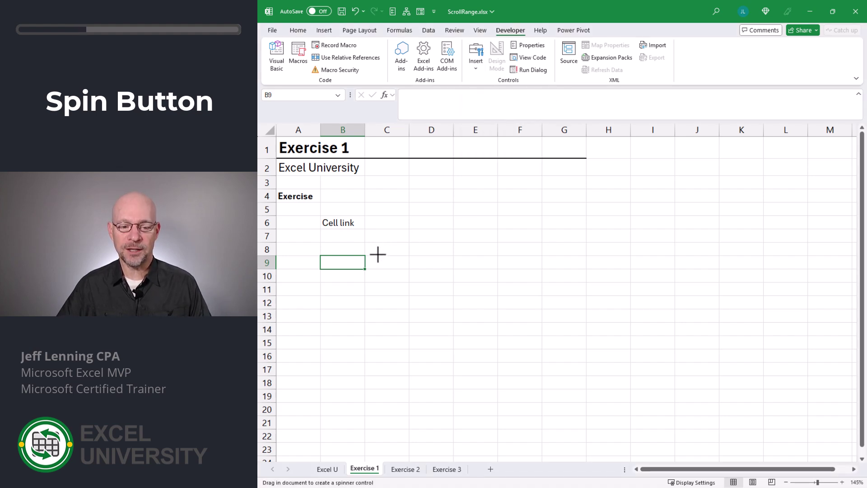
{"action": "left_click_drag", "start_coordinate": [377, 249], "coordinate": [405, 293]}
{"action": "left_click", "coordinate": [500, 260]}
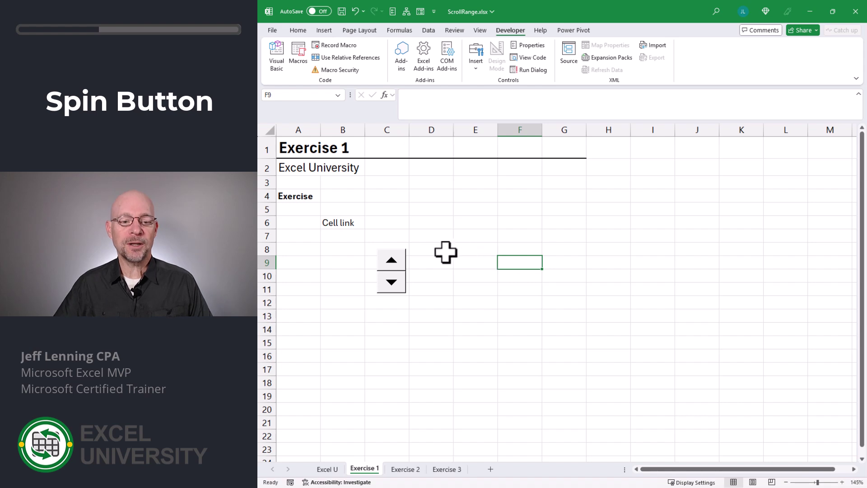
{"action": "left_click", "coordinate": [391, 260]}
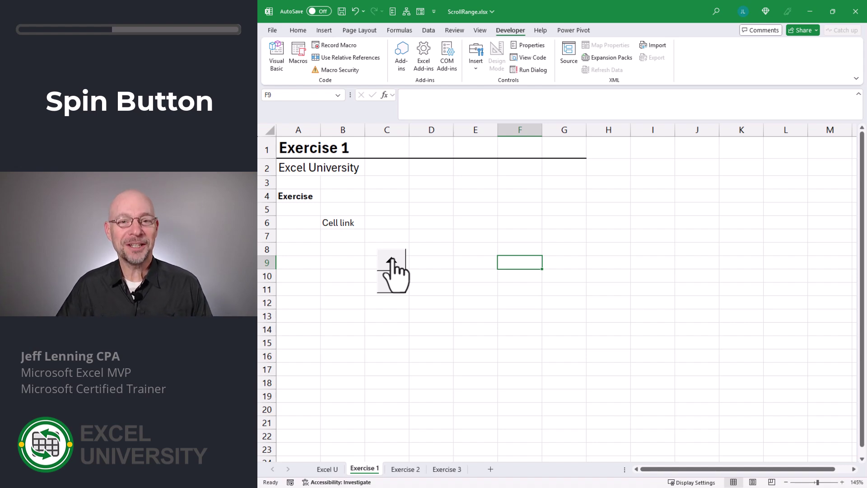
- Link the spin button to cell C6 in its control format settings
{"action": "right_click", "coordinate": [391, 266]}
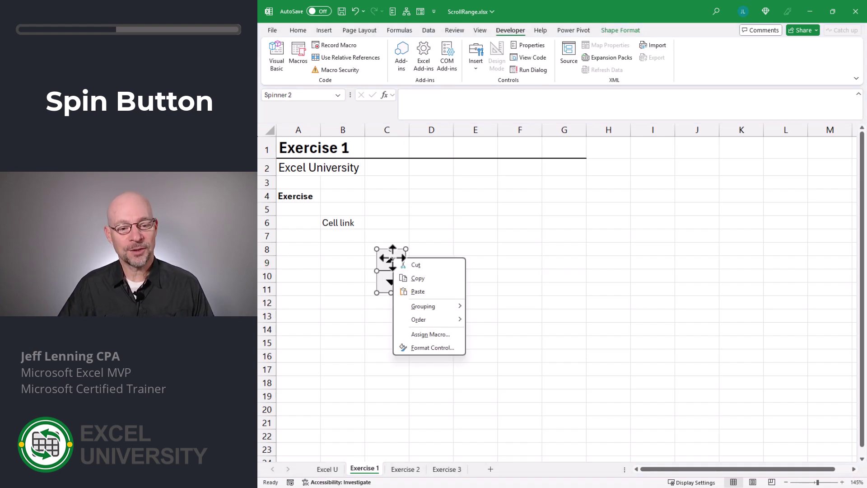
{"action": "left_click", "coordinate": [432, 347]}
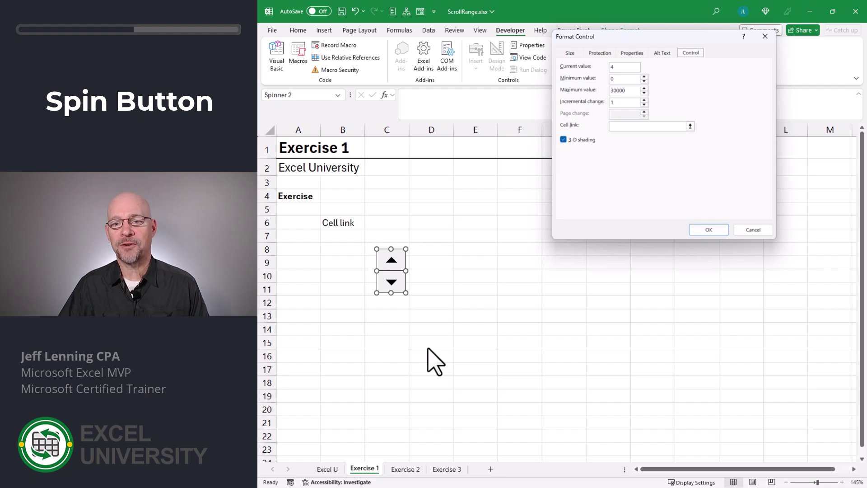
{"action": "left_click", "coordinate": [629, 126]}
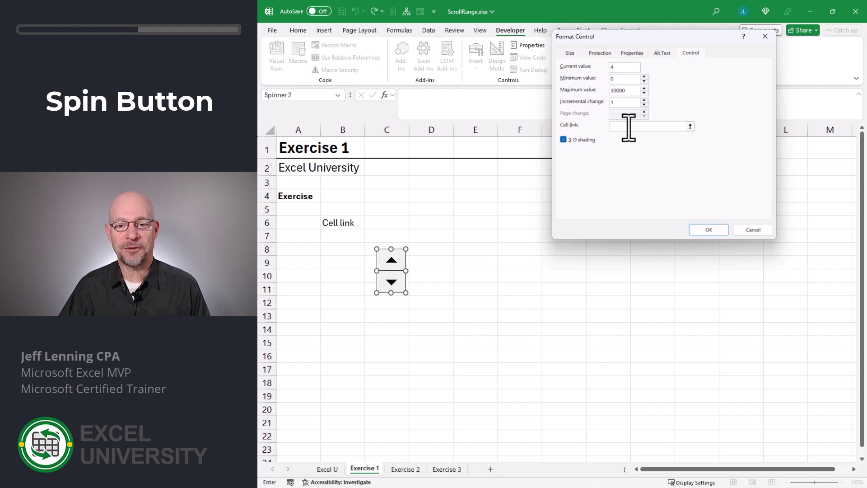
{"action": "left_click", "coordinate": [388, 221]}
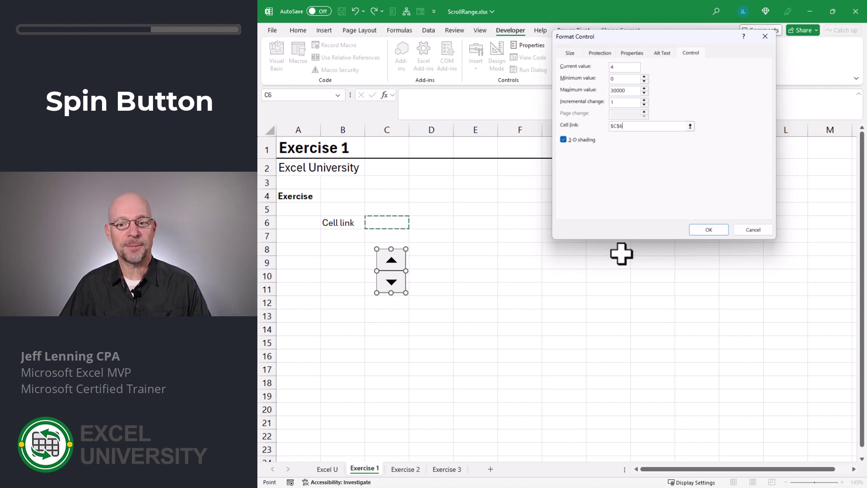
{"action": "left_click", "coordinate": [697, 229]}
{"action": "left_click", "coordinate": [519, 288]}
- Test the spin button by stepping the linked value up to 9 and back down to 1
{"action": "left_click", "coordinate": [398, 262]}
{"action": "left_click", "coordinate": [398, 261]}
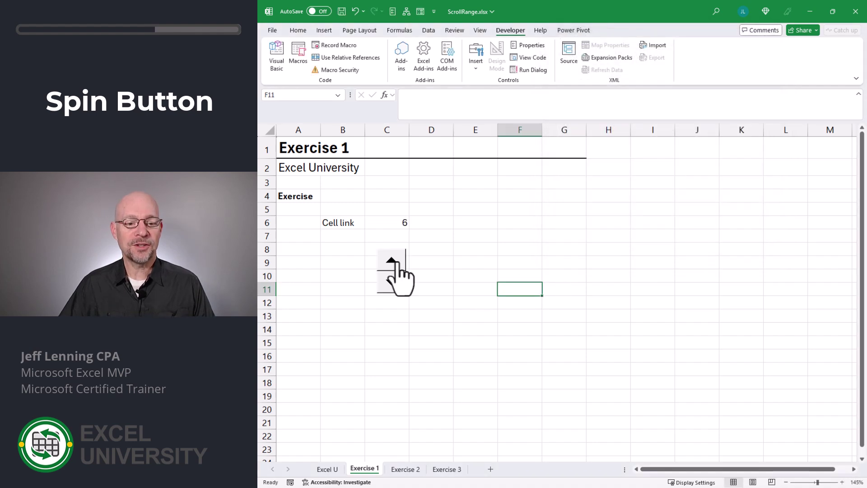
{"action": "left_click", "coordinate": [397, 261]}
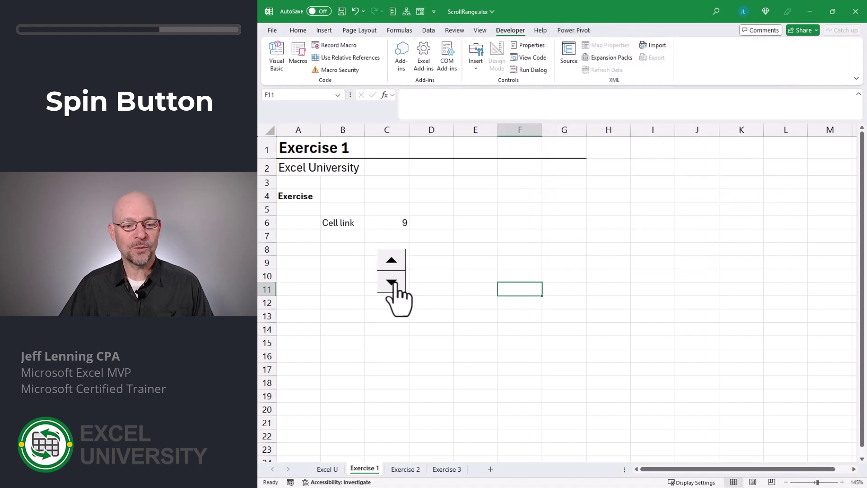
{"action": "left_click", "coordinate": [393, 285]}
{"action": "left_click", "coordinate": [393, 284]}
{"action": "left_click", "coordinate": [392, 284]}
- Enter 100 in linked cell C6 and step the value up to 110 with the spin button
{"action": "left_click", "coordinate": [387, 223]}
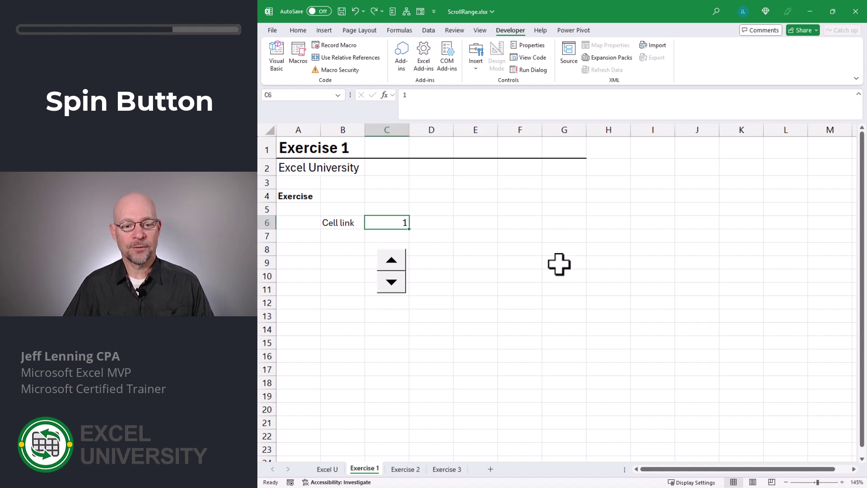
{"action": "type", "text": "100"}
{"action": "key", "text": "Return"}
{"action": "left_click", "coordinate": [391, 264]}
{"action": "left_click", "coordinate": [391, 264]}
{"action": "left_click", "coordinate": [392, 264]}
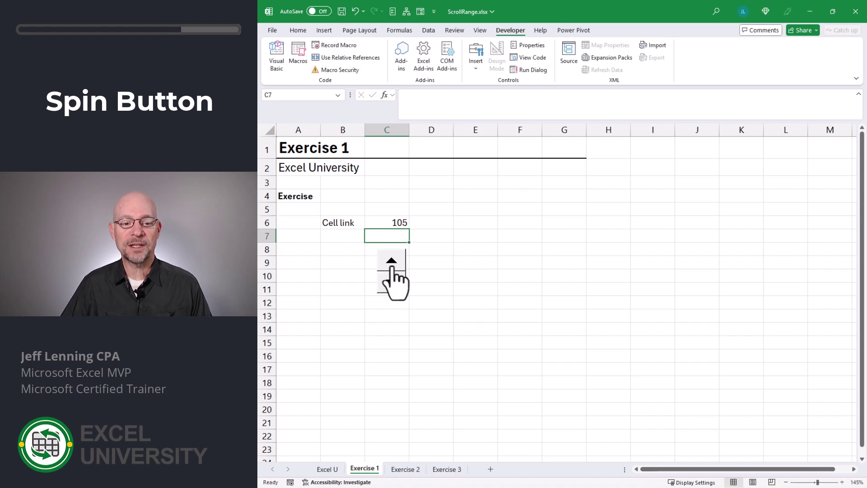
{"action": "left_click", "coordinate": [391, 264]}
{"action": "left_click", "coordinate": [391, 264]}
{"action": "left_click", "coordinate": [391, 264]}
{"action": "left_click", "coordinate": [391, 264]}
{"action": "left_click", "coordinate": [391, 280]}
- Set the spin button's incremental change to 7
{"action": "right_click", "coordinate": [392, 264]}
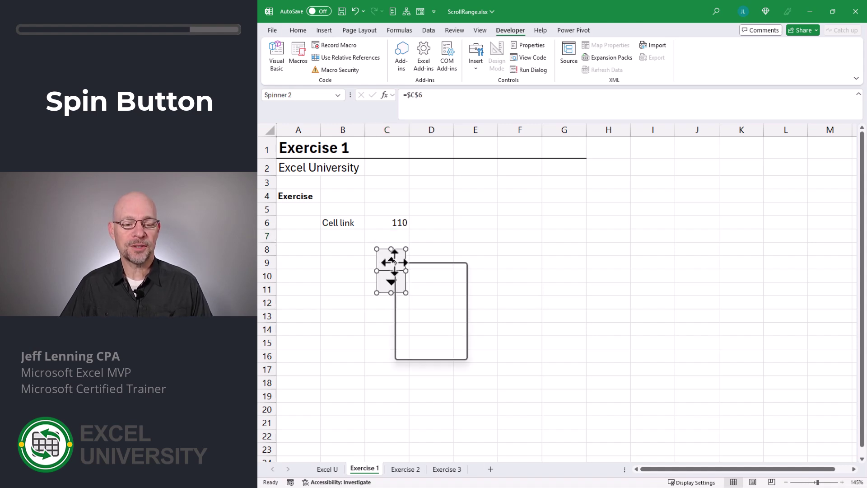
{"action": "left_click", "coordinate": [429, 354]}
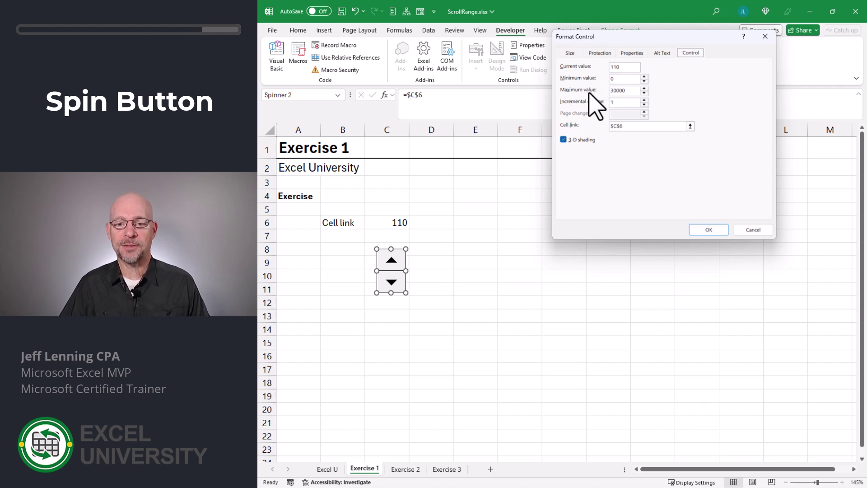
{"action": "double_click", "coordinate": [621, 103]}
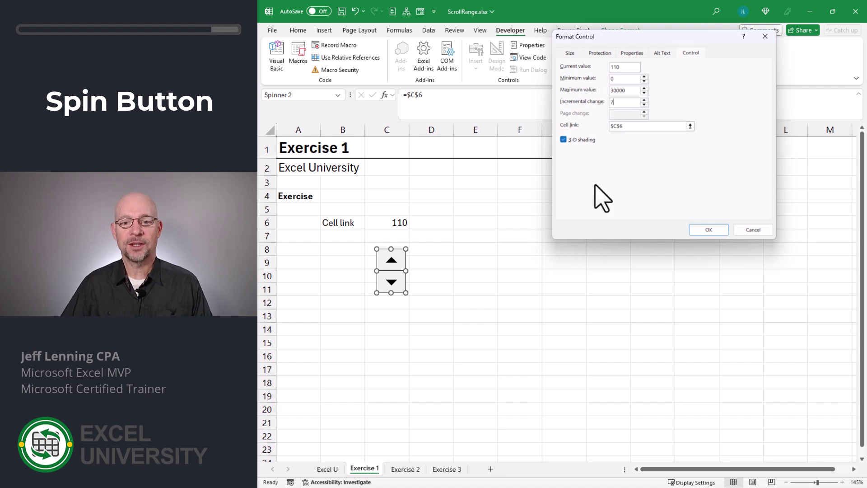
{"action": "left_click", "coordinate": [708, 229]}
{"action": "left_click", "coordinate": [519, 262]}
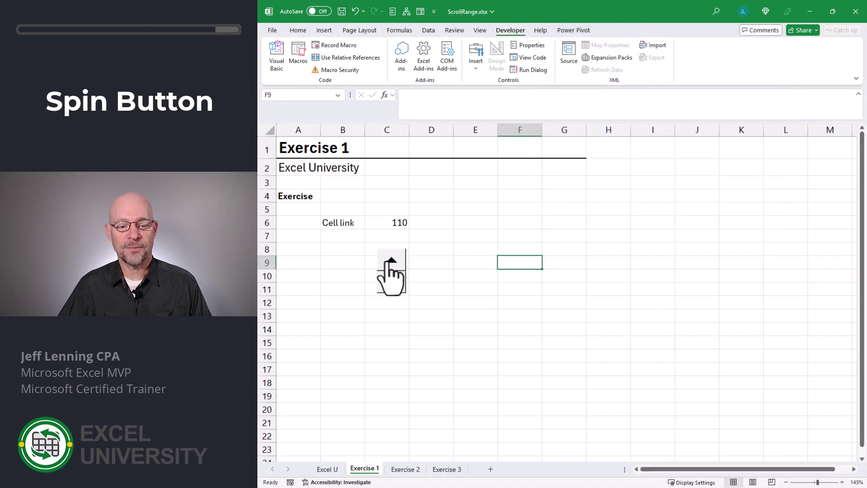
- Test the increment by stepping the linked value up to 124 and back down to 110
{"action": "left_click", "coordinate": [389, 263]}
{"action": "left_click", "coordinate": [389, 263]}
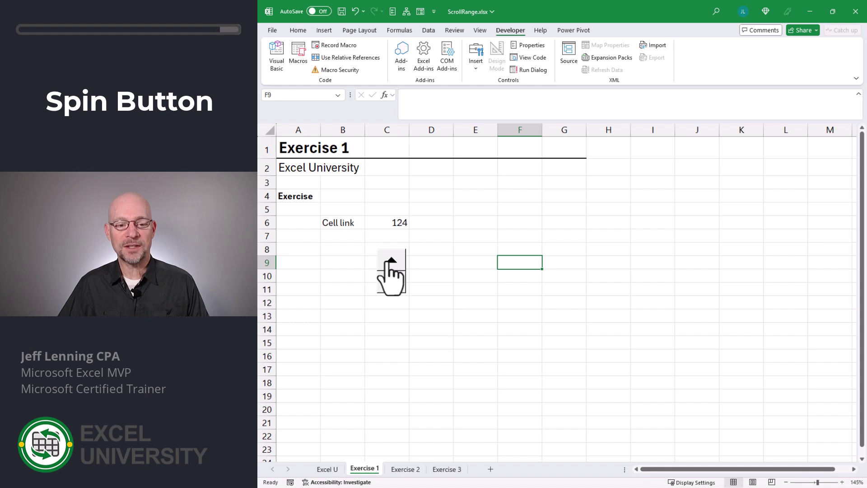
{"action": "left_click", "coordinate": [390, 284]}
{"action": "left_click", "coordinate": [390, 284]}
- Edit the spin button's incremental change in its control format settings and apply it
{"action": "right_click", "coordinate": [390, 284]}
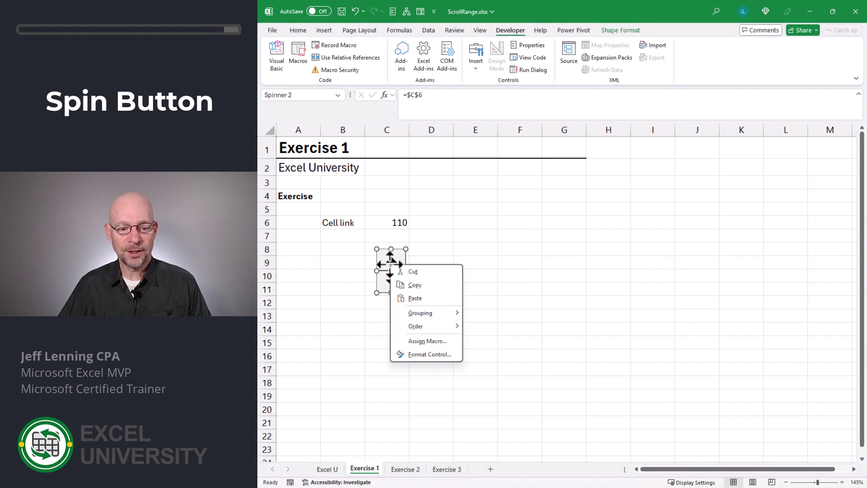
{"action": "key", "text": "Escape"}
{"action": "key", "text": "ctrl+1"}
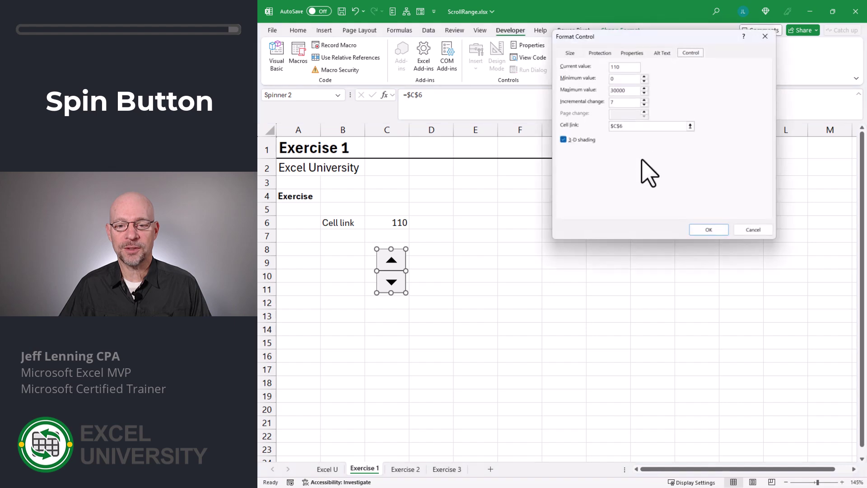
{"action": "left_click", "coordinate": [625, 102]}
{"action": "left_click", "coordinate": [707, 230]}
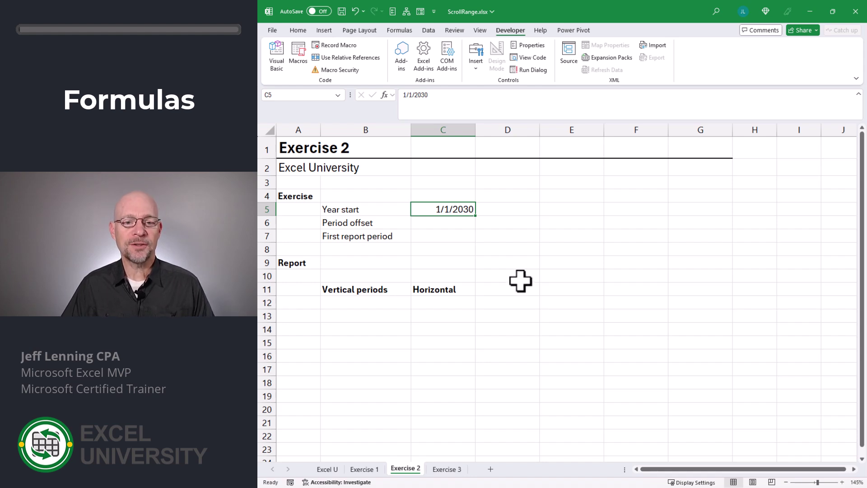
- Draw a form-control spin button in column D beside rows 5 to 7 of the Exercise 2 sheet
{"action": "left_click", "coordinate": [476, 68]}
{"action": "left_click", "coordinate": [507, 95]}
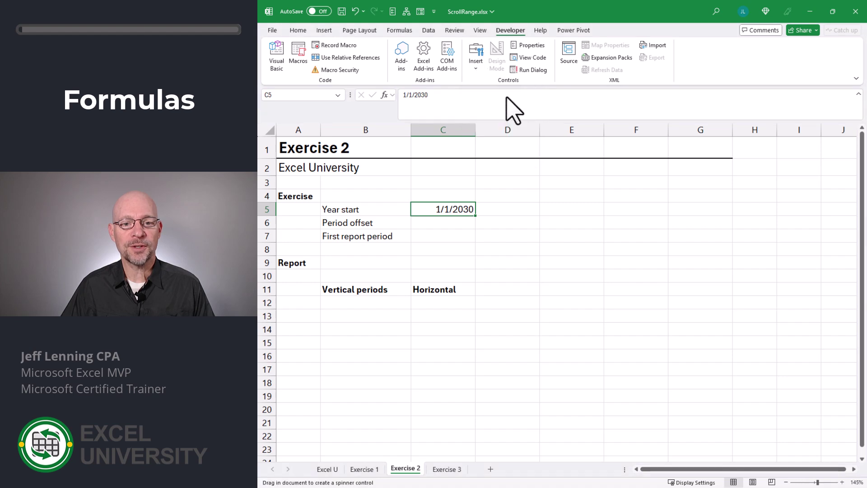
{"action": "left_click_drag", "start_coordinate": [485, 203], "coordinate": [512, 243]}
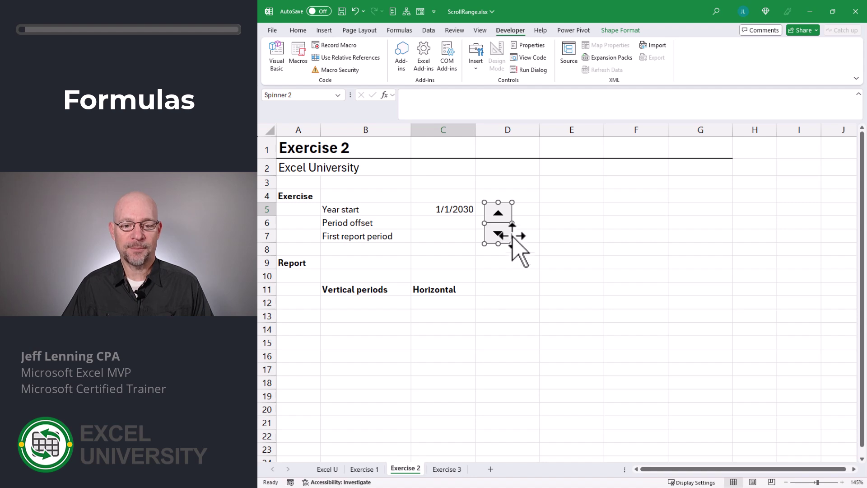
- Link the Exercise 2 spin button to the Period offset cell C6
{"action": "right_click", "coordinate": [504, 215]}
{"action": "left_click", "coordinate": [545, 304]}
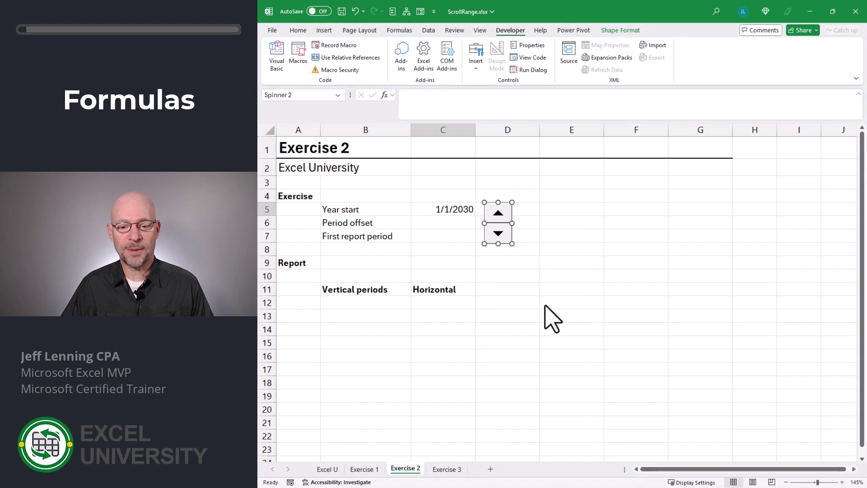
{"action": "left_click", "coordinate": [621, 126]}
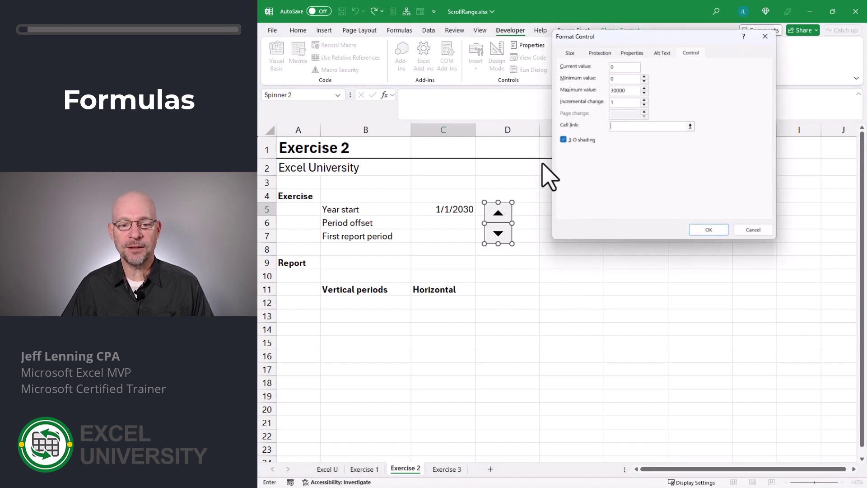
{"action": "left_click", "coordinate": [447, 223]}
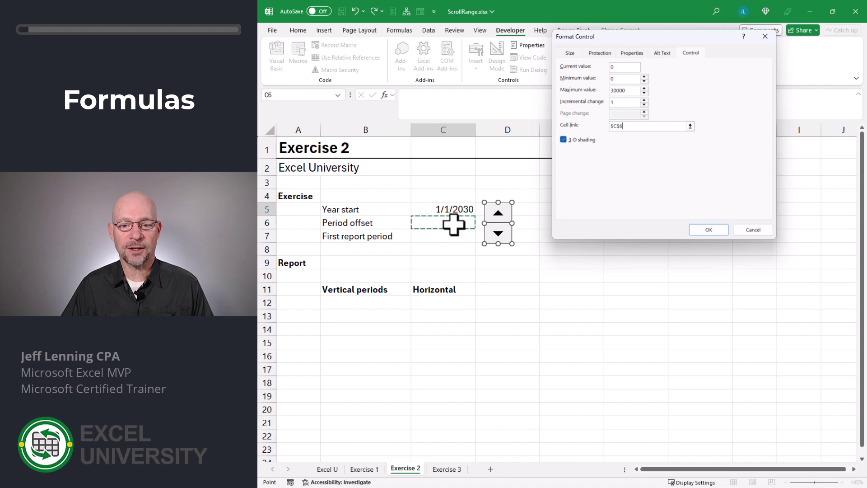
{"action": "left_click", "coordinate": [710, 230]}
{"action": "left_click", "coordinate": [583, 233]}
- Step the period offset up and back down to 0 with the spin button
{"action": "left_click", "coordinate": [497, 214]}
{"action": "left_click", "coordinate": [497, 214]}
{"action": "left_click", "coordinate": [498, 214]}
{"action": "left_click", "coordinate": [498, 233]}
{"action": "left_click", "coordinate": [498, 233]}
{"action": "left_click", "coordinate": [498, 233]}
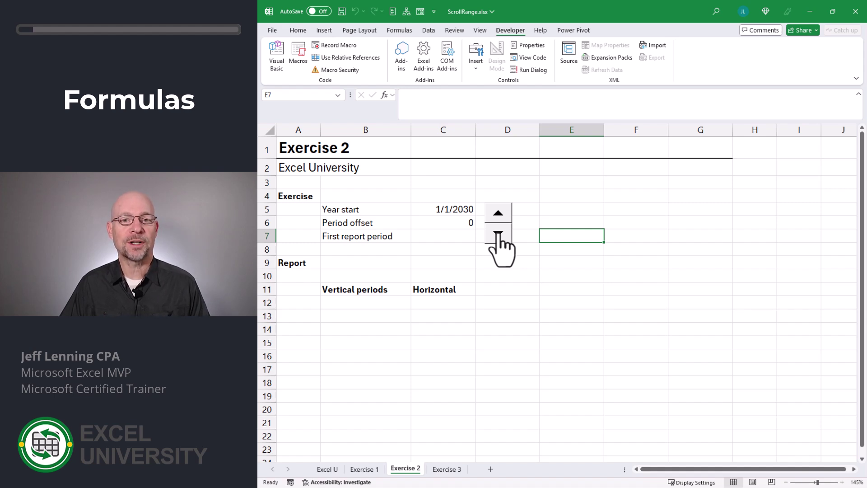
- Enter a formula for the First report period in C7 that adds the period offset to the year start, =C5+C6
{"action": "key", "text": "Left"}
{"action": "key", "text": "Left"}
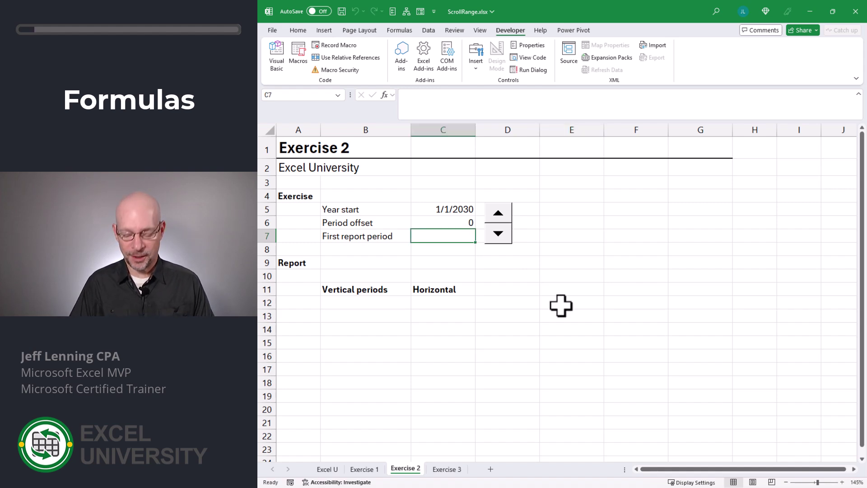
{"action": "type", "text": "="}
{"action": "key", "text": "Up"}
{"action": "key", "text": "Up"}
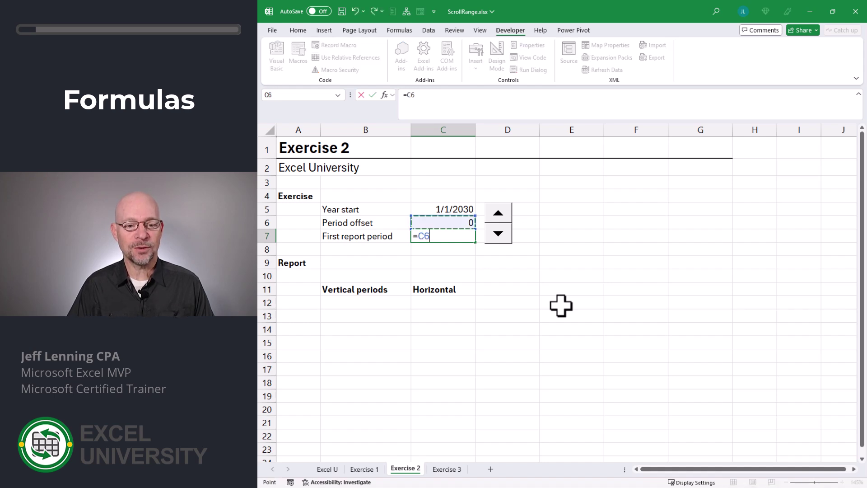
{"action": "type", "text": "+"}
{"action": "key", "text": "Up"}
{"action": "key", "text": "Return"}
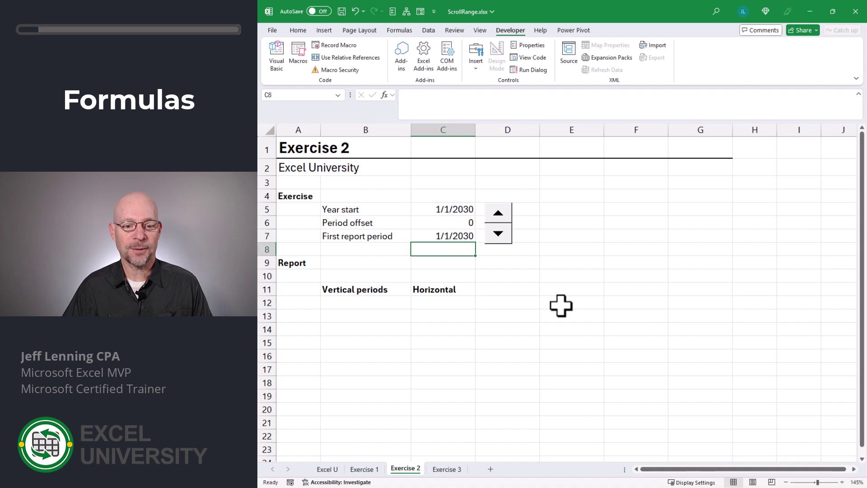
- Link the first vertical period in B12 to the First report period with =C7
{"action": "key", "text": "Down"}
{"action": "key", "text": "Down"}
{"action": "key", "text": "Down"}
{"action": "key", "text": "Down"}
{"action": "key", "text": "Left"}
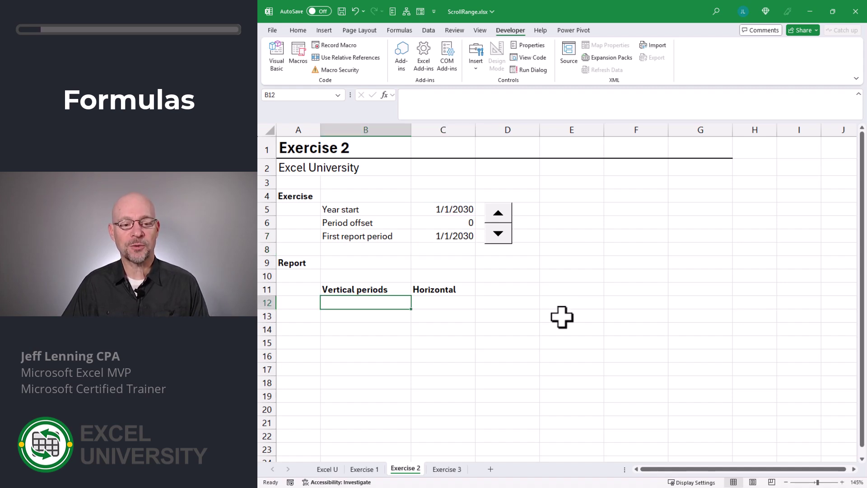
{"action": "type", "text": "="}
{"action": "key", "text": "Up"}
{"action": "key", "text": "Up"}
{"action": "key", "text": "Up"}
{"action": "key", "text": "Up"}
{"action": "key", "text": "Up"}
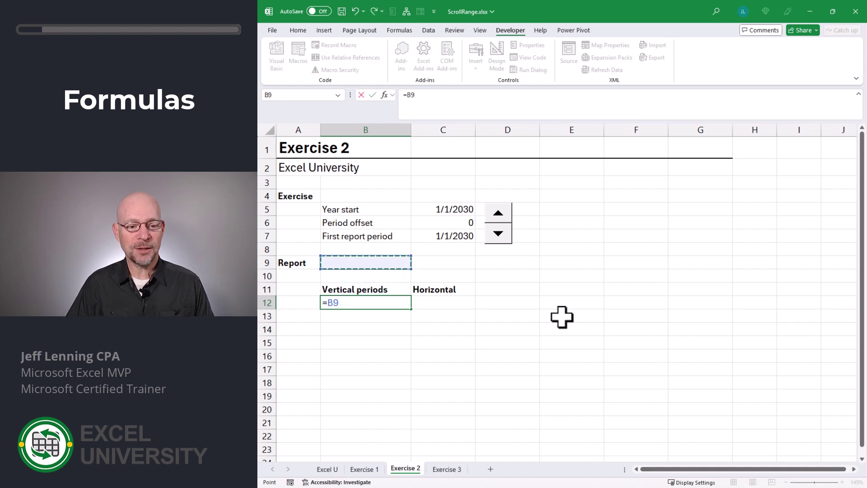
{"action": "key", "text": "Right"}
{"action": "key", "text": "Return"}
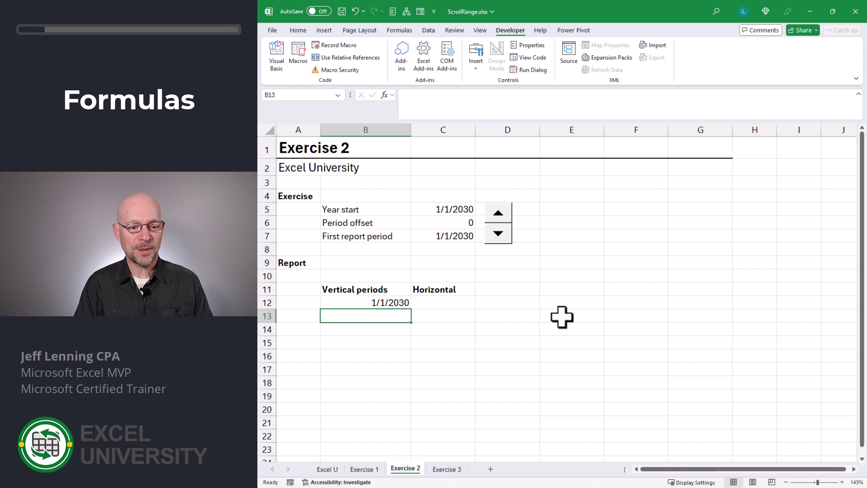
- Enter =B12+1 in B13 and fill the formula down to B16
{"action": "type", "text": "="}
{"action": "key", "text": "Up"}
{"action": "type", "text": "+"}
{"action": "key", "text": "Return"}
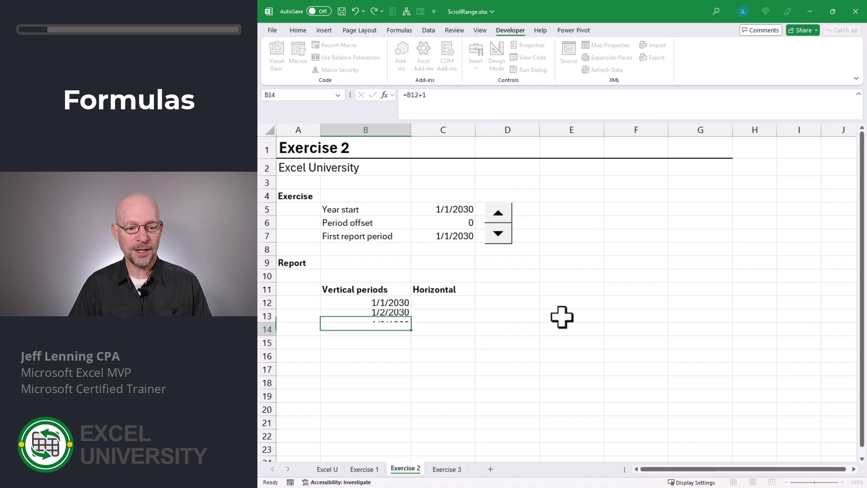
{"action": "left_click", "coordinate": [405, 315]}
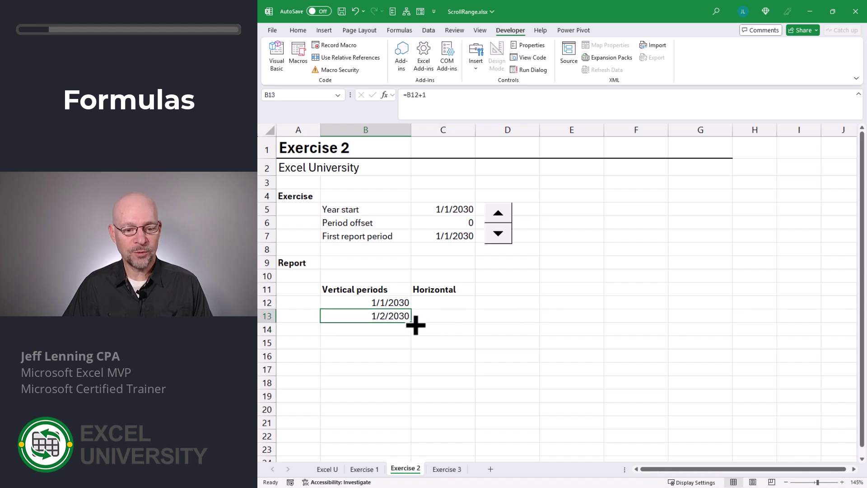
{"action": "left_click_drag", "start_coordinate": [414, 325], "coordinate": [412, 364]}
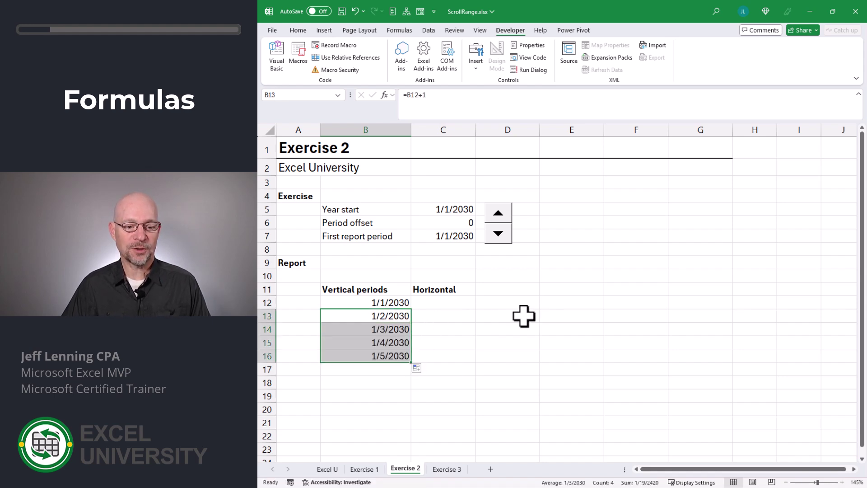
- Scroll the daily report periods forward with the spin button and bring the period offset back to 0
{"action": "left_click", "coordinate": [508, 303]}
{"action": "left_click", "coordinate": [498, 214]}
{"action": "left_click", "coordinate": [498, 213]}
{"action": "left_click", "coordinate": [498, 213]}
{"action": "left_click", "coordinate": [498, 213]}
{"action": "left_click", "coordinate": [498, 213]}
{"action": "left_click", "coordinate": [498, 213]}
{"action": "left_click", "coordinate": [498, 213]}
{"action": "left_click", "coordinate": [498, 213]}
{"action": "left_click", "coordinate": [498, 213]}
{"action": "left_click", "coordinate": [498, 213]}
{"action": "left_click", "coordinate": [498, 213]}
{"action": "left_click", "coordinate": [497, 213]}
{"action": "left_click", "coordinate": [498, 232]}
{"action": "left_click", "coordinate": [498, 233]}
{"action": "left_click", "coordinate": [498, 233]}
{"action": "left_click", "coordinate": [498, 232]}
{"action": "left_click", "coordinate": [498, 232]}
{"action": "left_click", "coordinate": [498, 233]}
{"action": "left_click", "coordinate": [497, 233]}
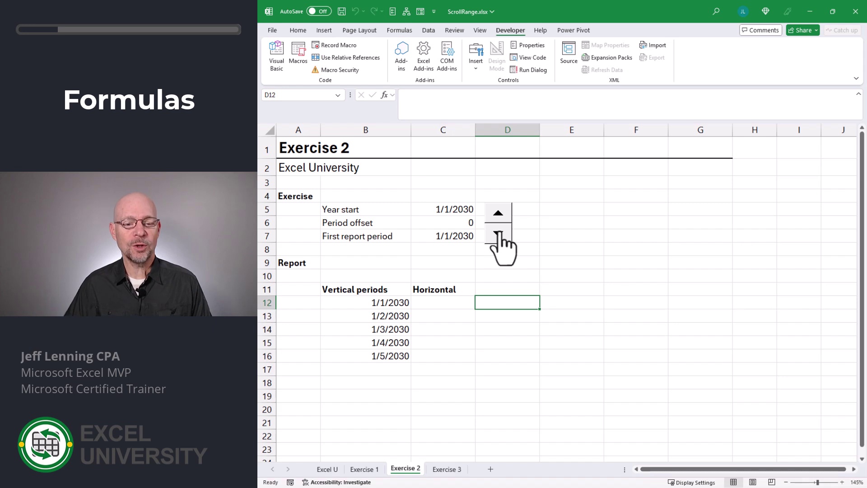
- Set the spin button's incremental change to 7 in its control format settings
{"action": "right_click", "coordinate": [499, 216]}
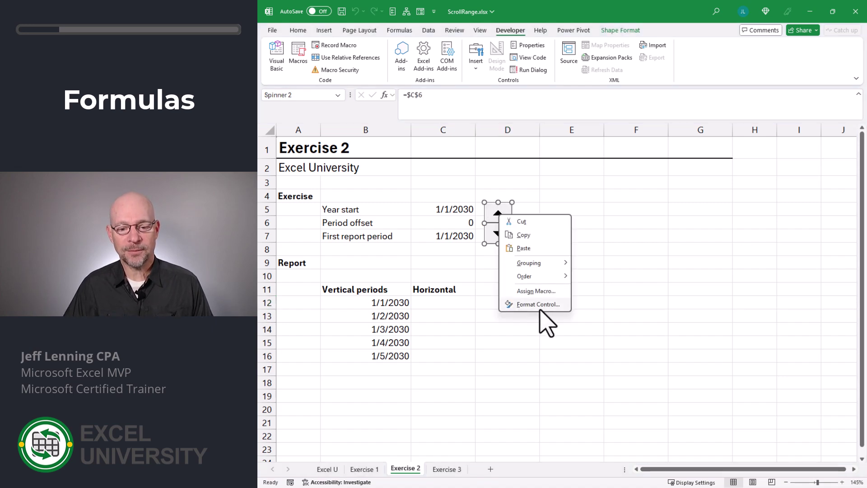
{"action": "left_click", "coordinate": [541, 305]}
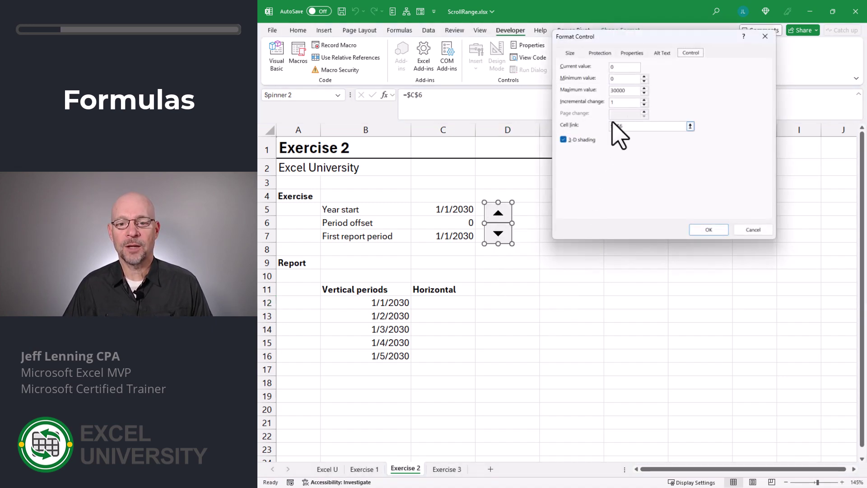
{"action": "double_click", "coordinate": [614, 102]}
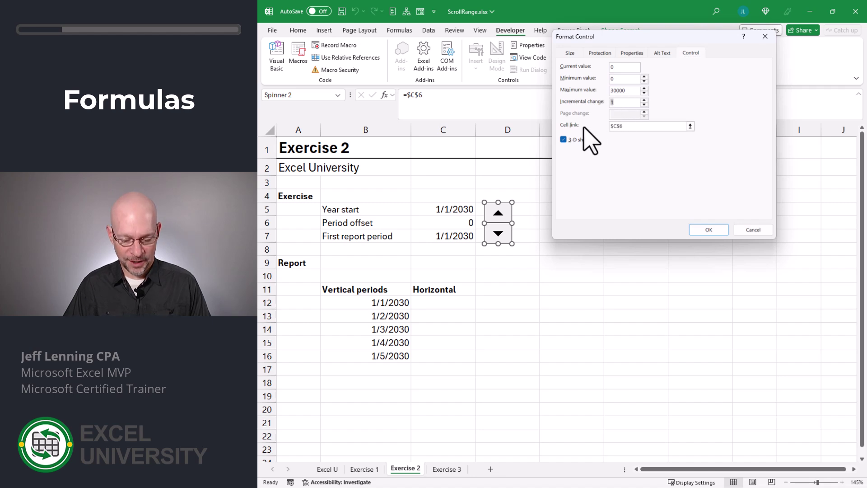
{"action": "left_click", "coordinate": [707, 230]}
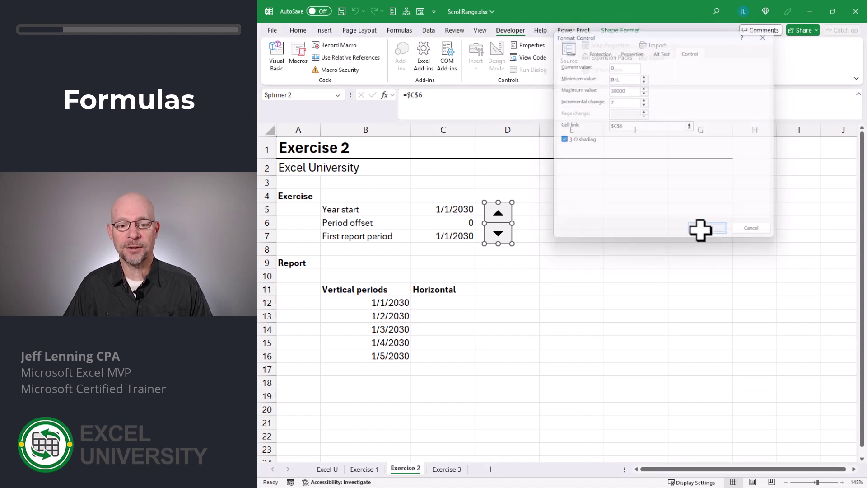
- Step the period offset up to 35 with the spin button to scroll the report by weeks
{"action": "left_click", "coordinate": [574, 279]}
{"action": "left_click", "coordinate": [498, 212]}
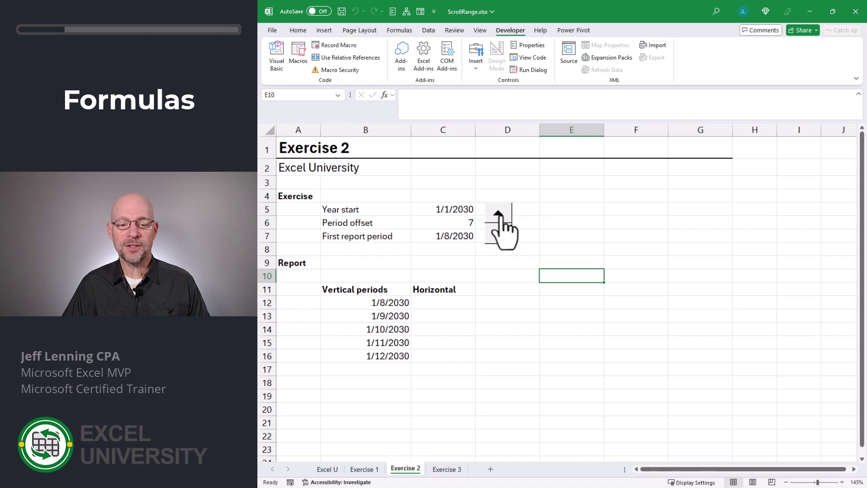
{"action": "left_click", "coordinate": [498, 213]}
{"action": "left_click", "coordinate": [498, 212]}
{"action": "left_click", "coordinate": [498, 213]}
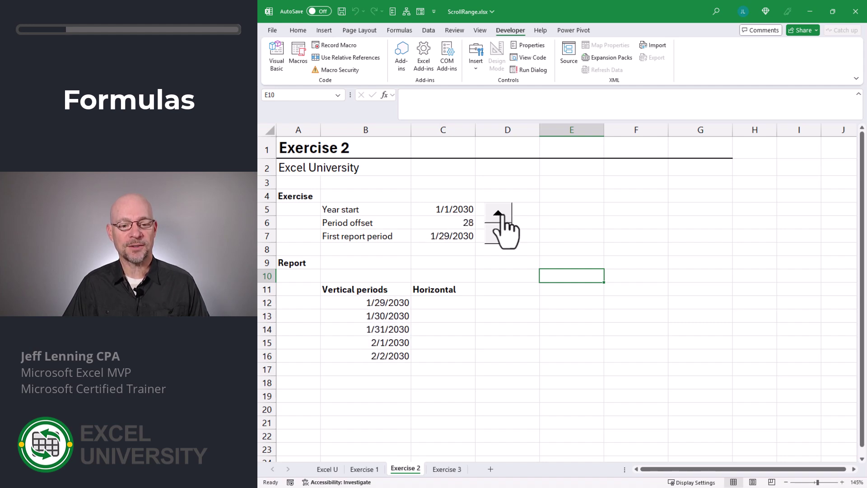
{"action": "left_click", "coordinate": [498, 213]}
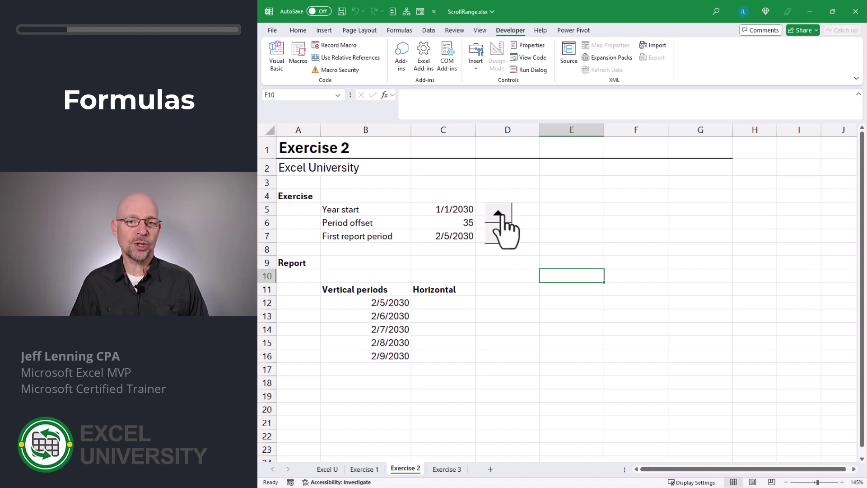
- Set the spin button's incremental change back to 1 in its control format settings
{"action": "right_click", "coordinate": [496, 213]}
{"action": "left_click", "coordinate": [538, 305]}
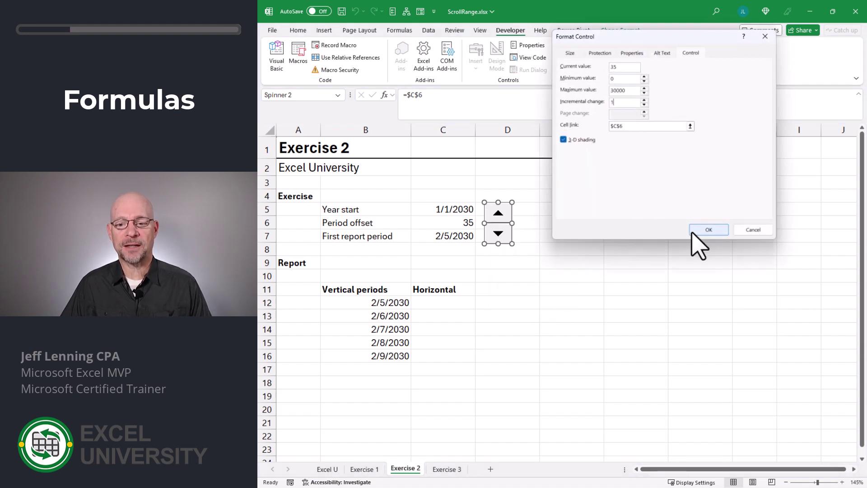
{"action": "left_click", "coordinate": [707, 231]}
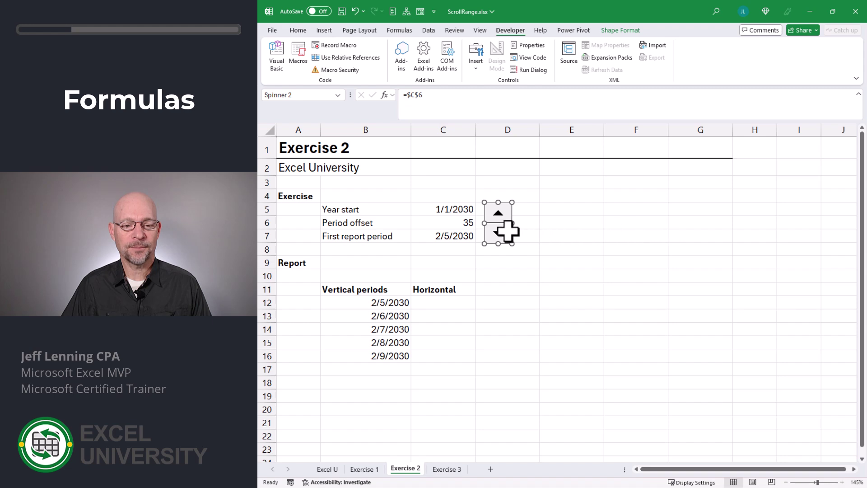
- Reset the Period offset cell C6 to 0
{"action": "left_click", "coordinate": [463, 222]}
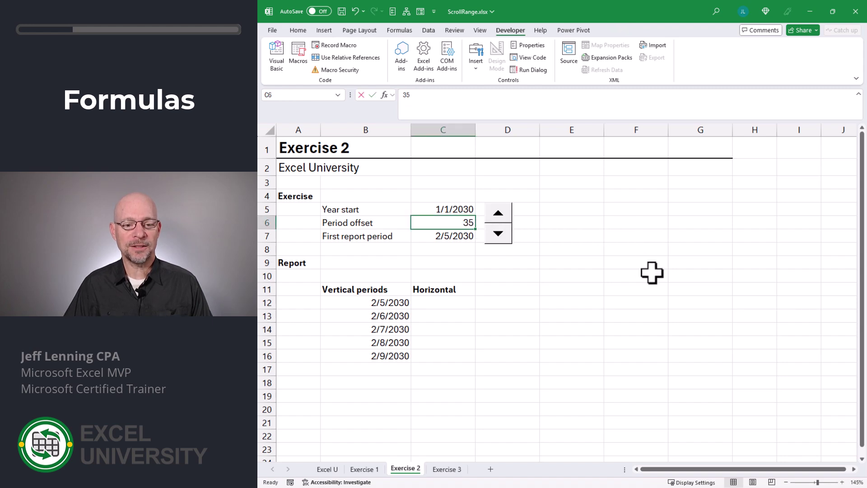
{"action": "type", "text": "0"}
{"action": "key", "text": "Return"}
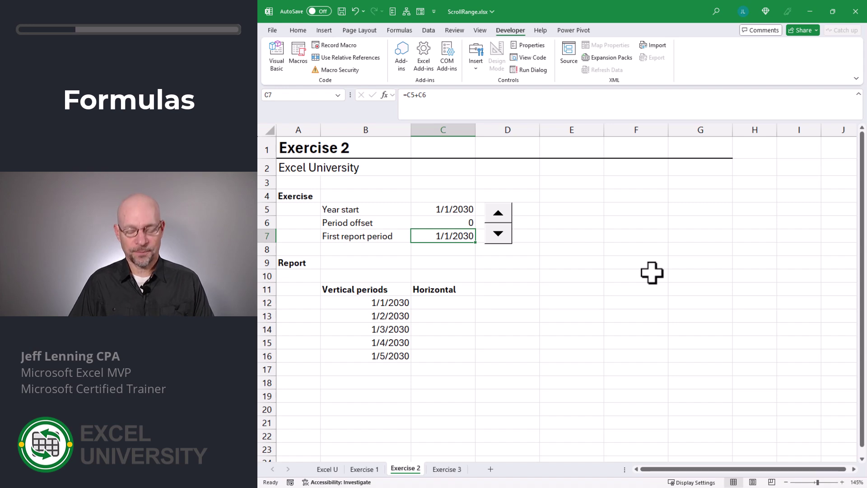
- Replace the First report period formula in C7 with =EOMONTH(C5,C6)
{"action": "type", "text": "=eom"}
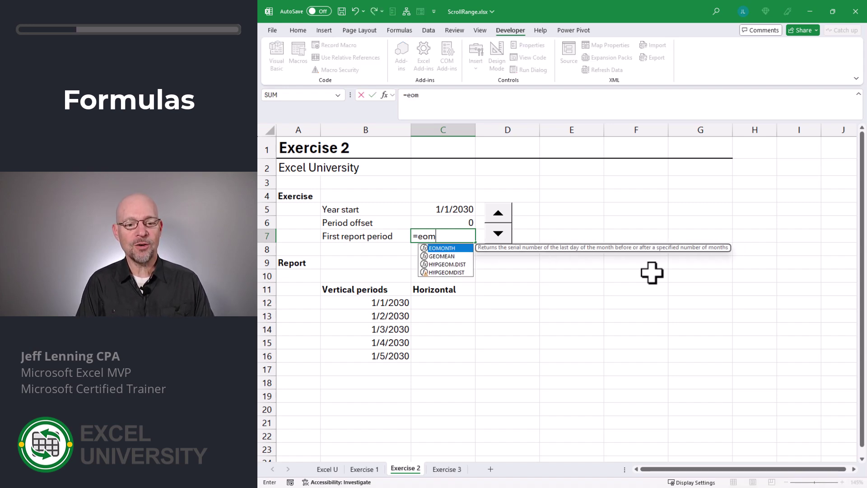
{"action": "key", "text": "Tab"}
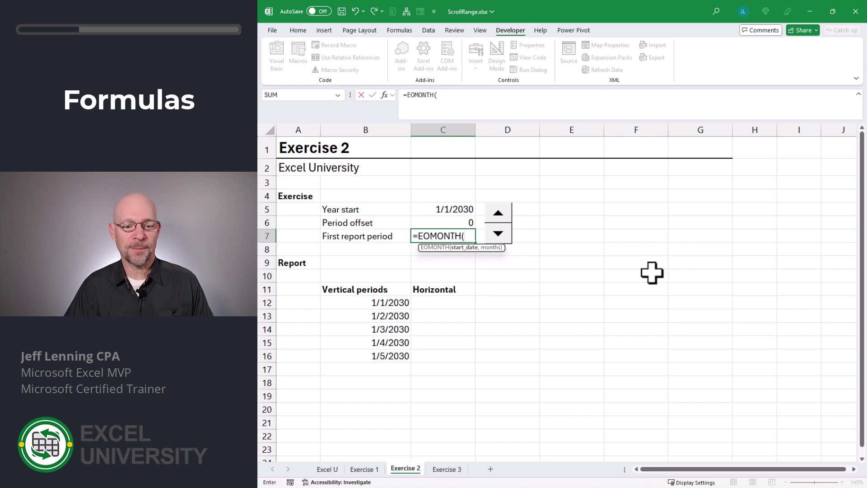
{"action": "left_click", "coordinate": [454, 210]}
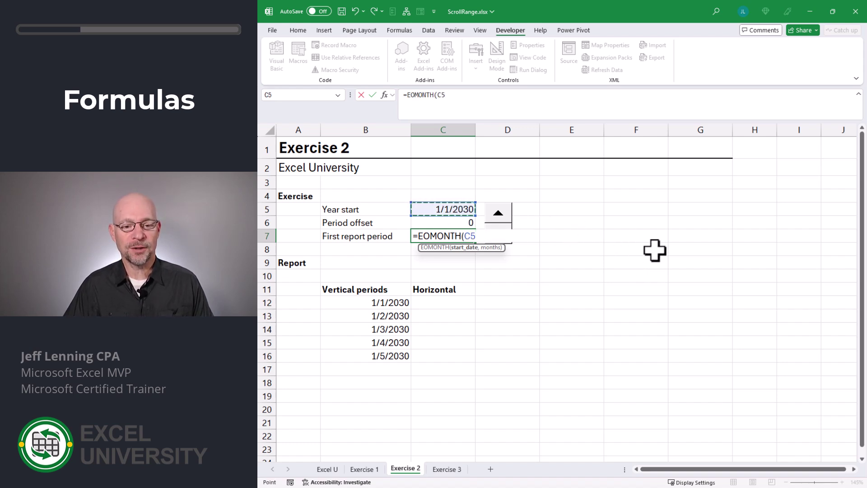
{"action": "type", "text": ","}
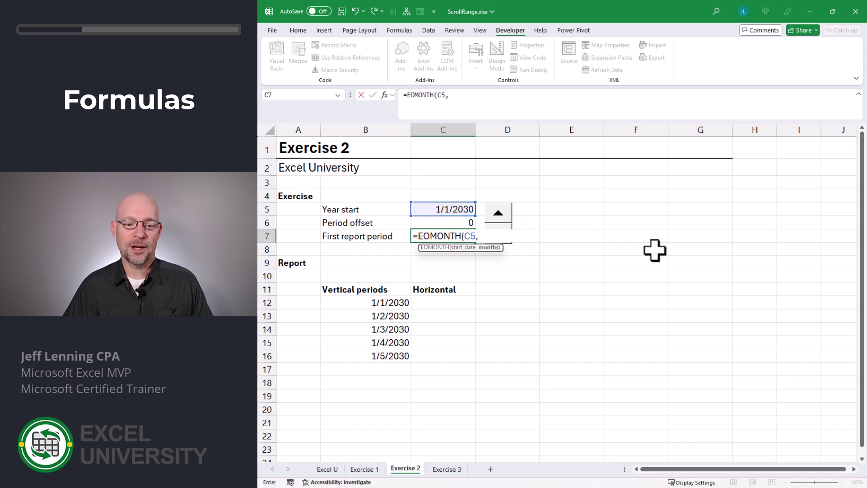
{"action": "left_click", "coordinate": [451, 222]}
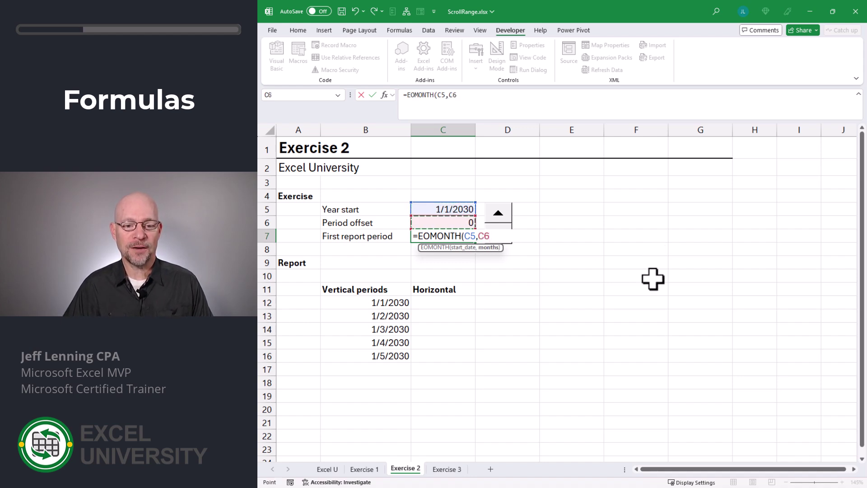
{"action": "type", "text": ")"}
{"action": "key", "text": "Return"}
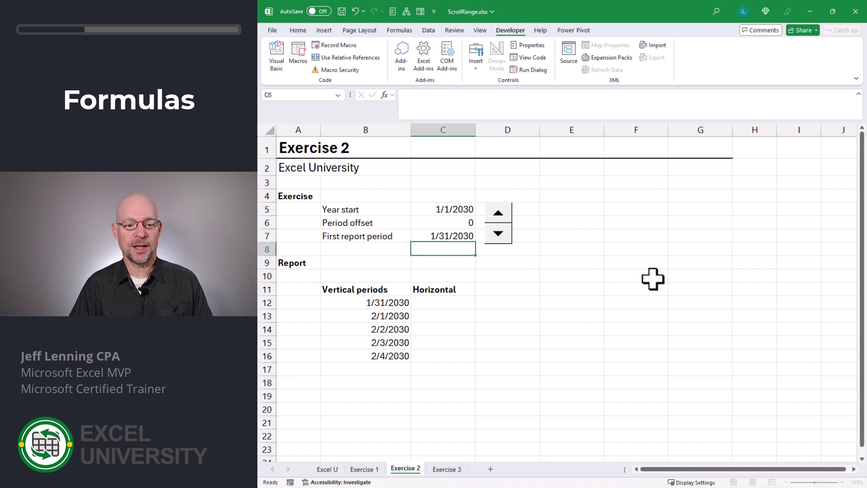
- Clear B13:B16, enter =EOMONTH(B12,1) in B13 and fill it down to B16
{"action": "left_click_drag", "start_coordinate": [382, 315], "coordinate": [383, 357]}
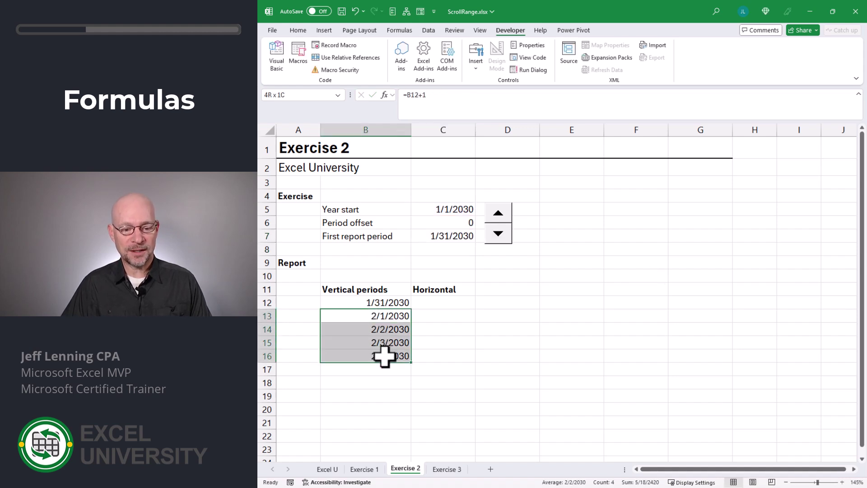
{"action": "key", "text": "Delete"}
{"action": "key", "text": "Up"}
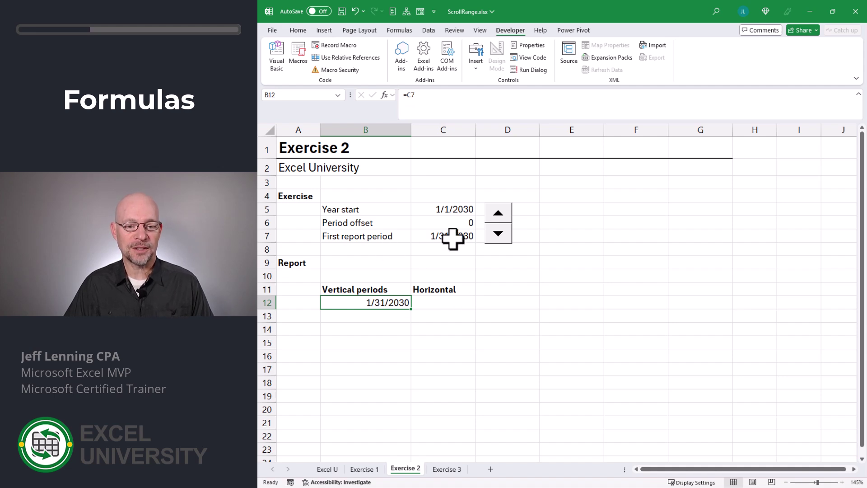
{"action": "key", "text": "Down"}
{"action": "type", "text": "="}
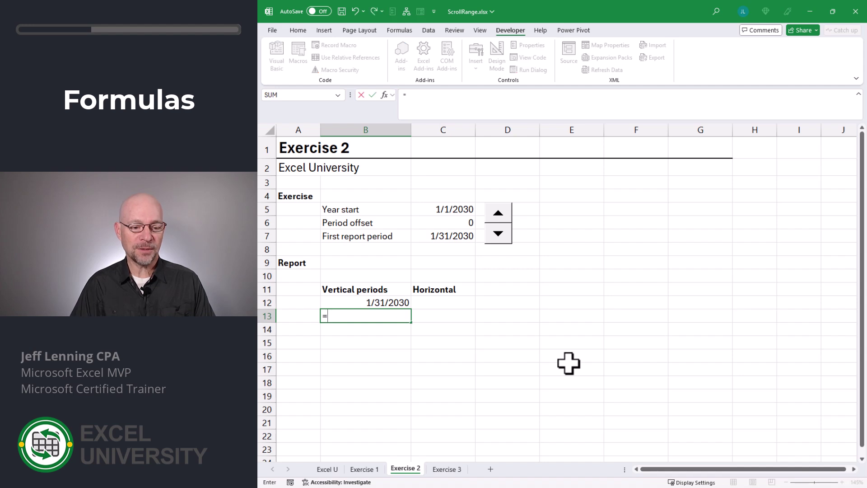
{"action": "type", "text": "eom"}
{"action": "key", "text": "Tab"}
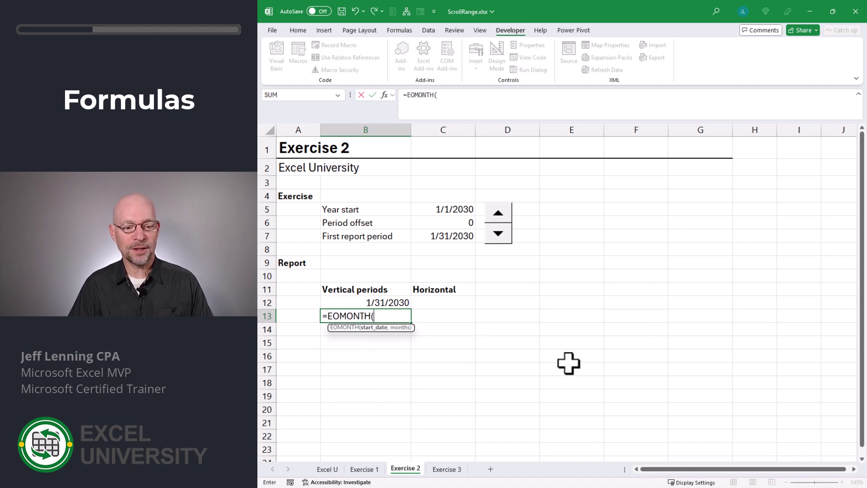
{"action": "key", "text": "Up"}
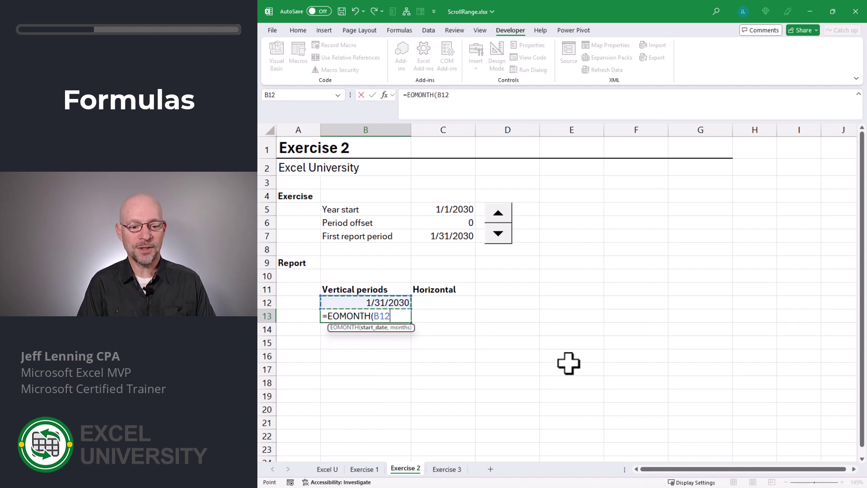
{"action": "type", "text": ",1)"}
{"action": "key", "text": "Return"}
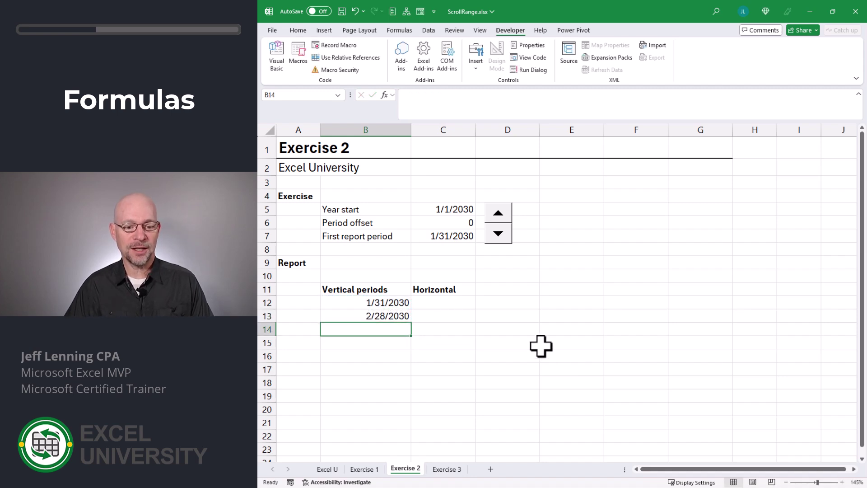
{"action": "left_click", "coordinate": [402, 315]}
{"action": "left_click_drag", "start_coordinate": [411, 322], "coordinate": [412, 362]}
- Step the period offset up to 8 with the spin button to scroll the month-end report periods
{"action": "left_click", "coordinate": [512, 302]}
{"action": "left_click", "coordinate": [498, 213]}
{"action": "left_click", "coordinate": [498, 212]}
{"action": "left_click", "coordinate": [498, 213]}
{"action": "left_click", "coordinate": [497, 213]}
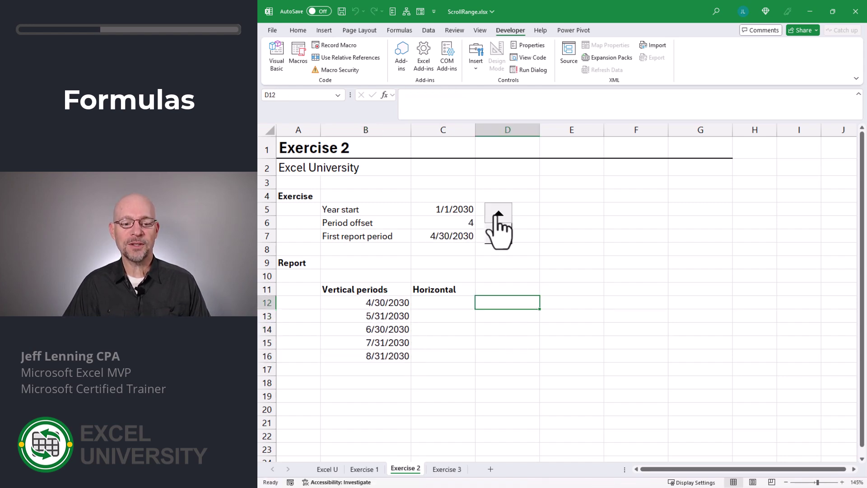
{"action": "left_click", "coordinate": [498, 213]}
{"action": "left_click", "coordinate": [497, 213]}
{"action": "left_click", "coordinate": [497, 212]}
{"action": "left_click", "coordinate": [498, 212]}
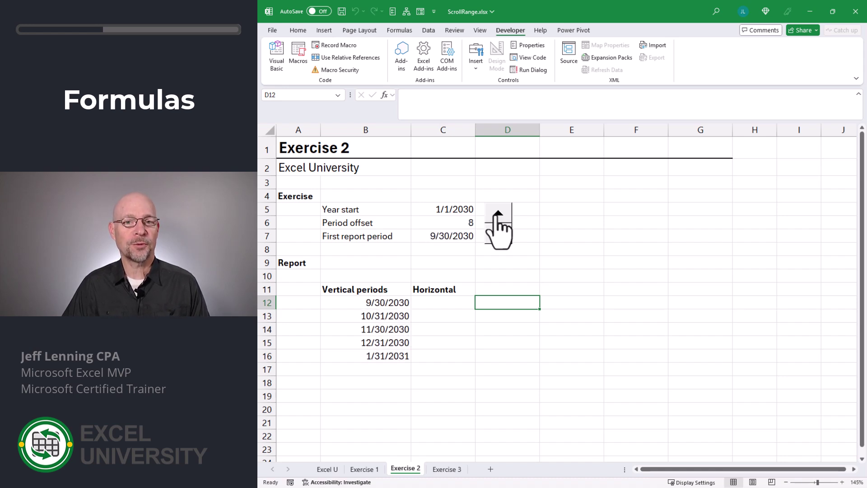
- Reset the Period offset cell C6 to 0 and set its spin button's incremental change to 3
{"action": "left_click", "coordinate": [449, 221]}
{"action": "type", "text": "0"}
{"action": "key", "text": "Return"}
{"action": "right_click", "coordinate": [497, 215]}
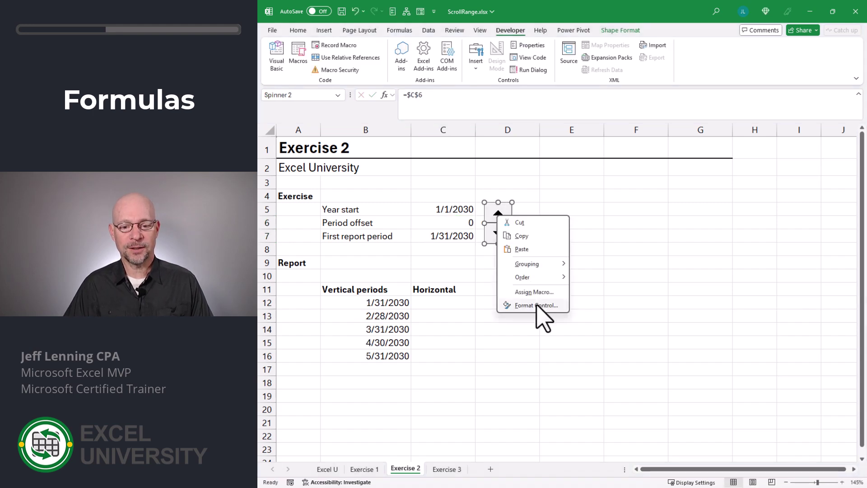
{"action": "left_click", "coordinate": [543, 318]}
{"action": "left_click", "coordinate": [623, 101]}
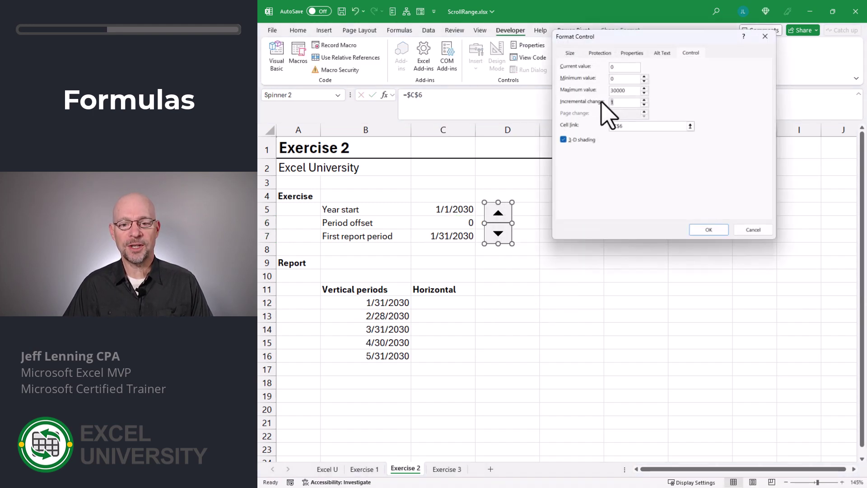
{"action": "left_click", "coordinate": [707, 229]}
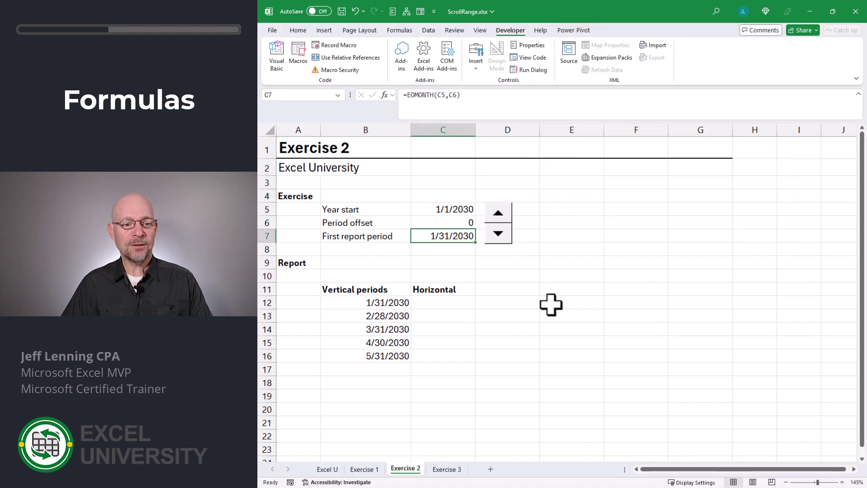
- Change the First report period formula in C7 to =EOMONTH(C5,C6+2)
{"action": "key", "text": "F2"}
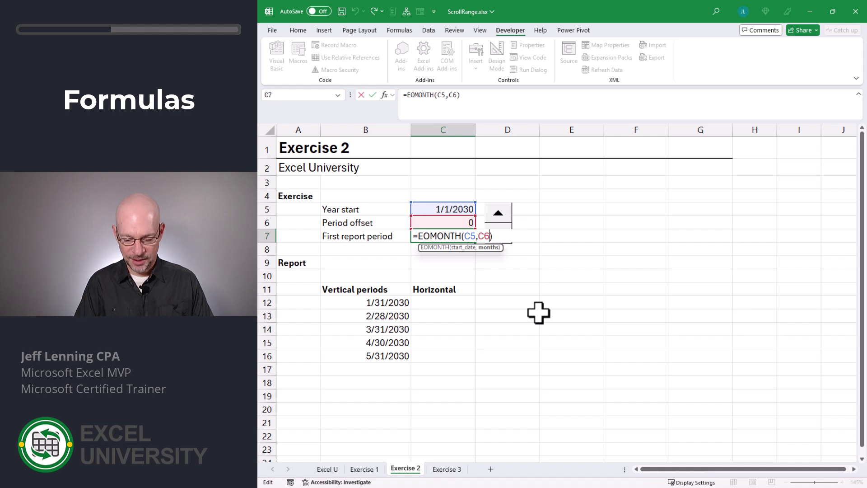
{"action": "type", "text": "+2"}
{"action": "key", "text": "Return"}
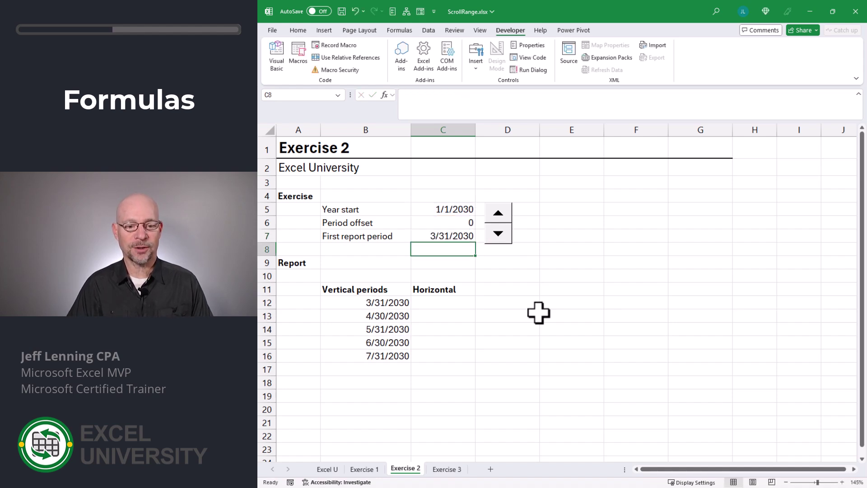
- Clear B13:B16, enter =EOMONTH(B12,3) in B13 and fill it down to B15
{"action": "left_click_drag", "start_coordinate": [388, 316], "coordinate": [388, 358]}
{"action": "key", "text": "Delete"}
{"action": "left_click", "coordinate": [382, 315]}
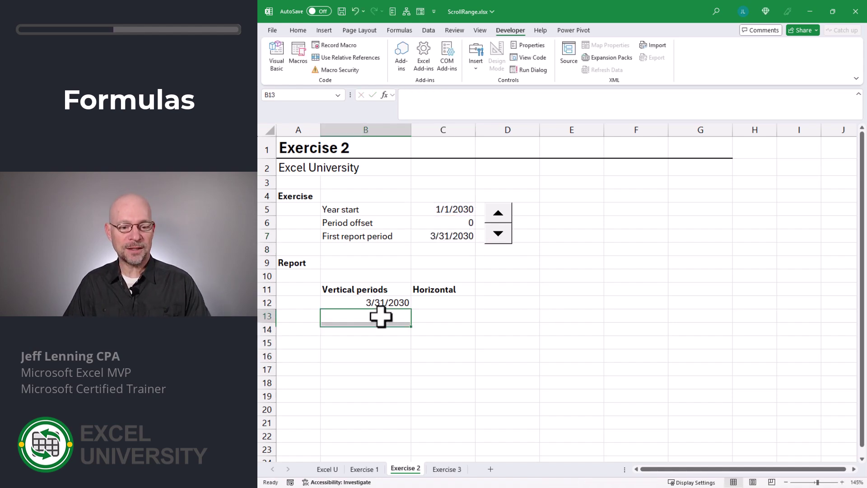
{"action": "type", "text": "=EOMONTH("}
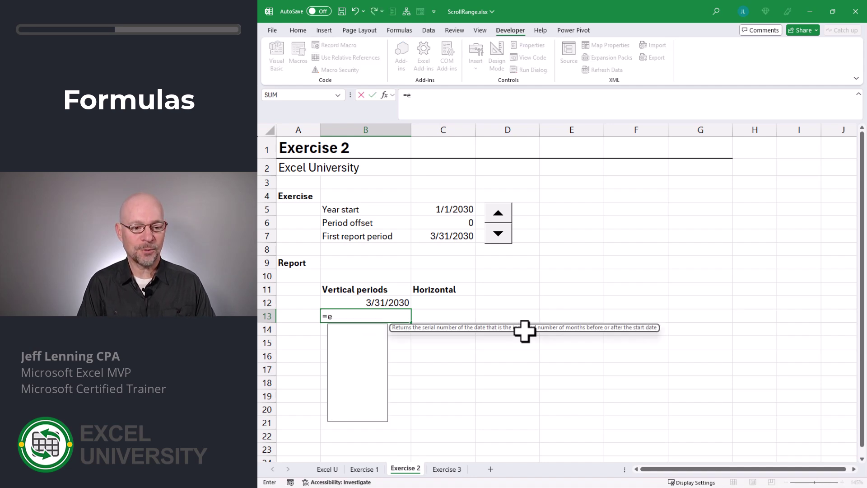
{"action": "key", "text": "Up"}
{"action": "type", "text": ","}
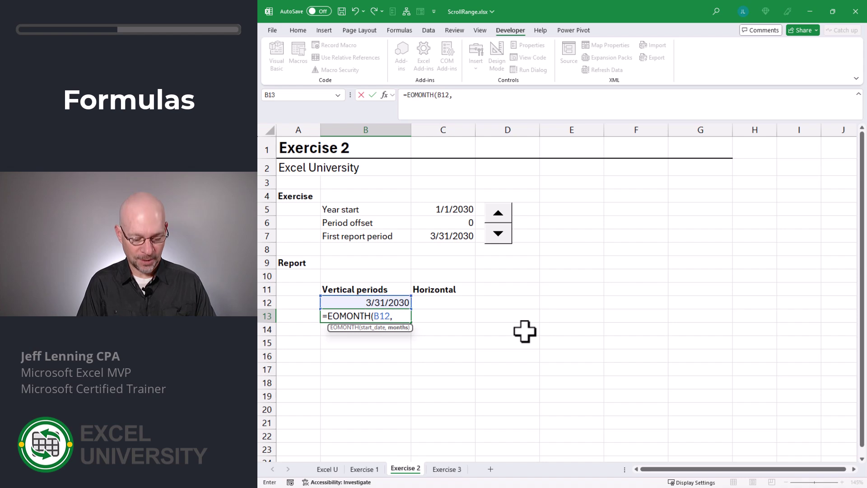
{"action": "type", "text": "3)"}
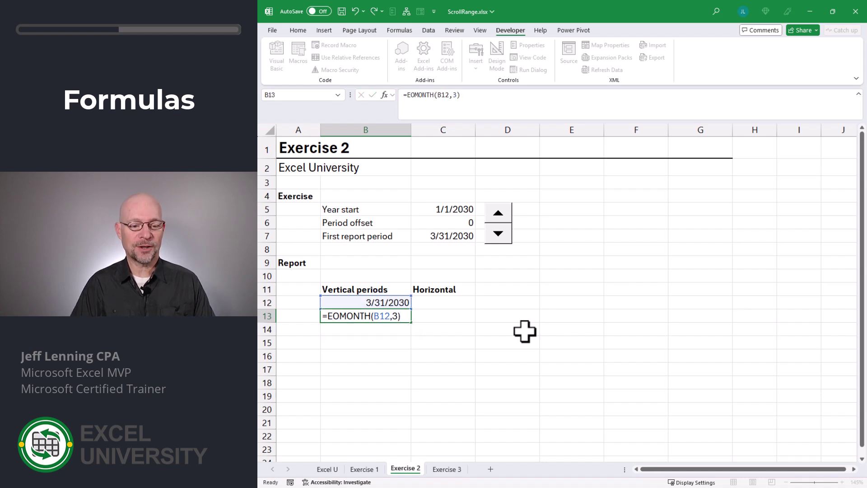
{"action": "key", "text": "Return"}
{"action": "left_click", "coordinate": [405, 316]}
{"action": "left_click_drag", "start_coordinate": [410, 322], "coordinate": [412, 349]}
{"action": "left_click", "coordinate": [520, 339]}
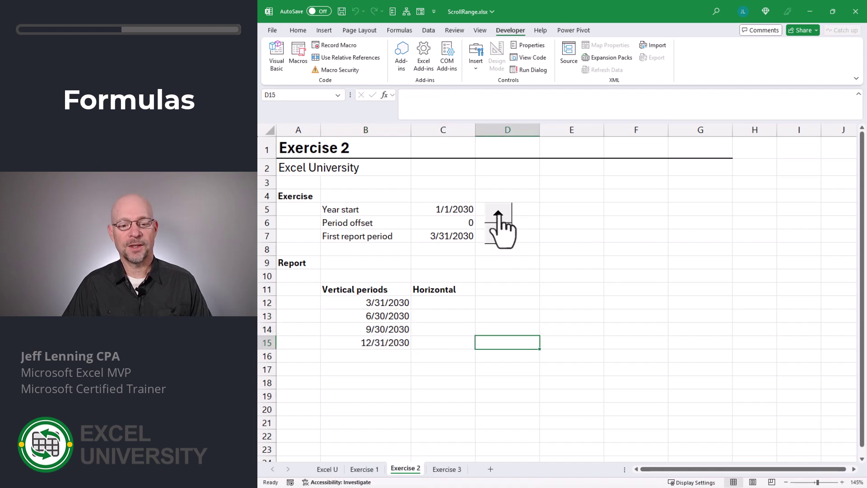
- Step the period offset up to 24 with the spin button to scroll the quarter-end report periods
{"action": "left_click", "coordinate": [498, 216]}
{"action": "left_click", "coordinate": [498, 216]}
{"action": "left_click", "coordinate": [498, 216]}
{"action": "left_click", "coordinate": [498, 216]}
{"action": "left_click", "coordinate": [498, 216]}
{"action": "left_click", "coordinate": [498, 216]}
{"action": "left_click", "coordinate": [498, 215]}
{"action": "left_click", "coordinate": [498, 216]}
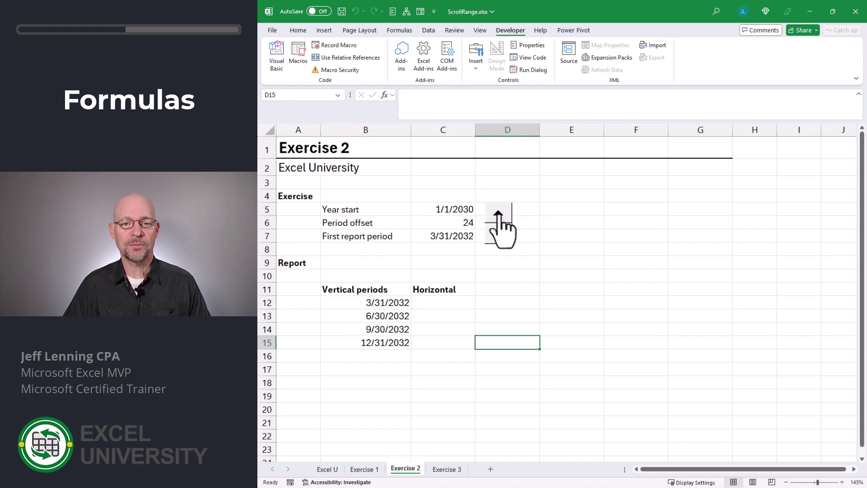
- Reset the period offset in C6 to 0 and set the spin button's incremental change to 12
{"action": "left_click", "coordinate": [450, 222]}
{"action": "type", "text": "0"}
{"action": "key", "text": "Return"}
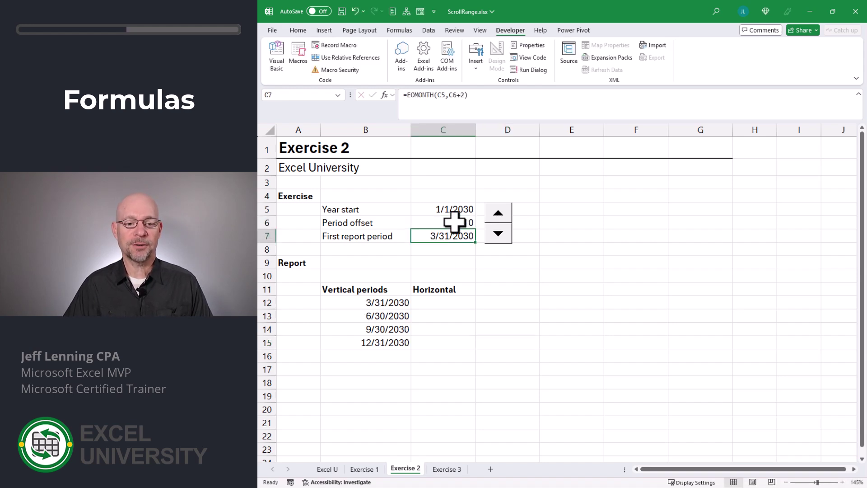
{"action": "right_click", "coordinate": [501, 221]}
{"action": "left_click", "coordinate": [544, 311]}
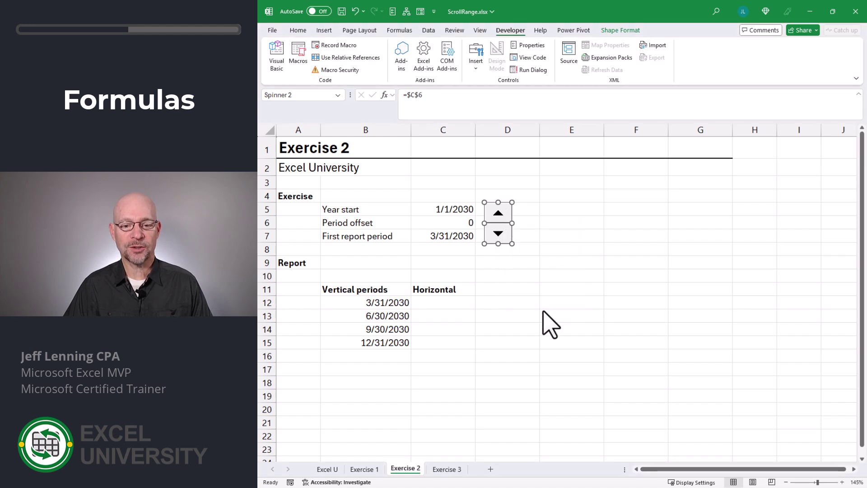
{"action": "double_click", "coordinate": [611, 103]}
{"action": "type", "text": "12"}
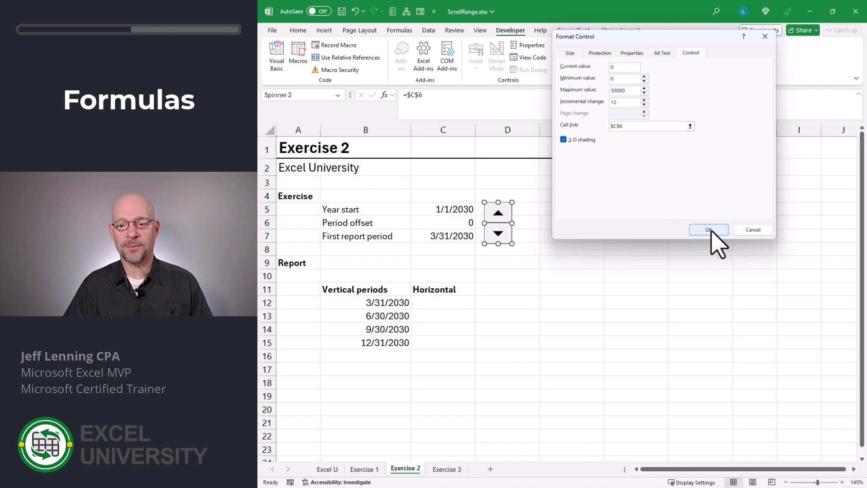
{"action": "left_click", "coordinate": [708, 229]}
- Change the First report period formula in C7 to =EOMONTH(C5,C6+11)
{"action": "key", "text": "F2"}
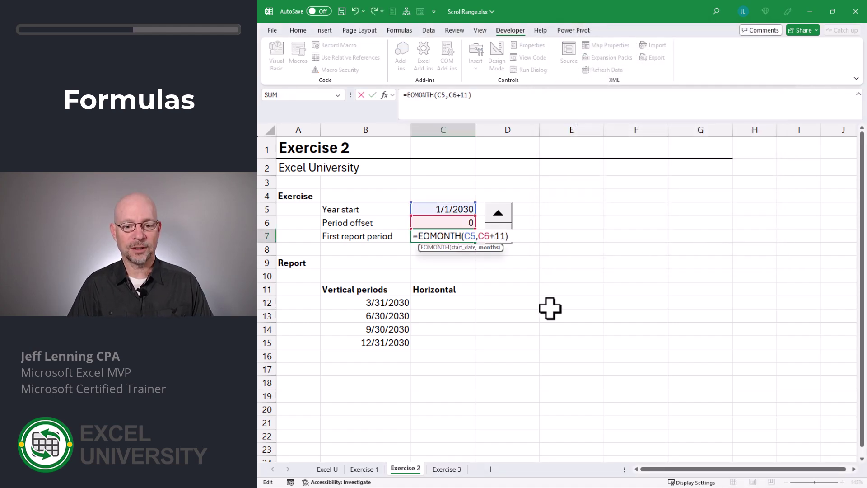
{"action": "type", "text": "11"}
{"action": "key", "text": "Return"}
- Clear B13:B15, enter =EOMONTH(B12,12) in B13 and fill it down to B16
{"action": "left_click_drag", "start_coordinate": [403, 316], "coordinate": [396, 341]}
{"action": "key", "text": "Delete"}
{"action": "left_click", "coordinate": [405, 317]}
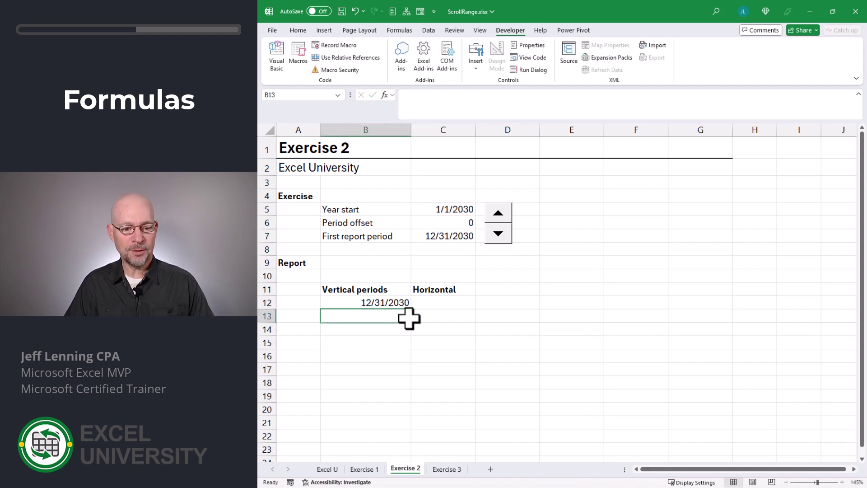
{"action": "type", "text": "=eom"}
{"action": "key", "text": "Tab"}
{"action": "key", "text": "Up"}
{"action": "type", "text": ","}
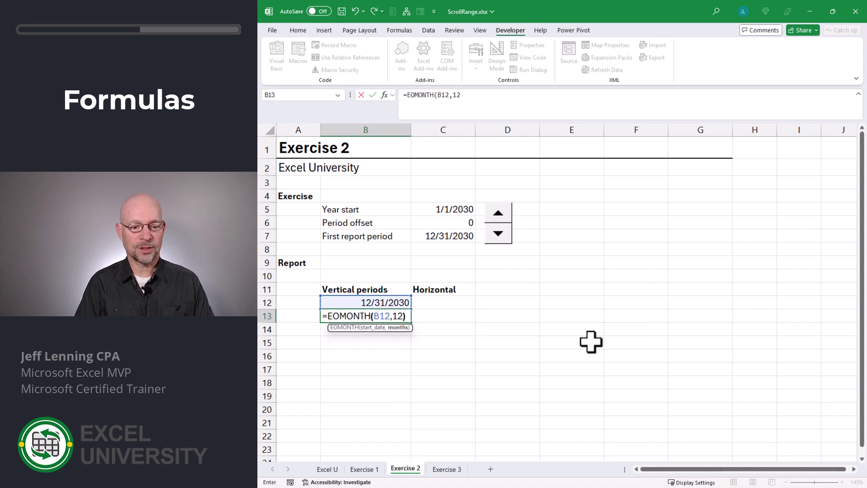
{"action": "type", "text": "12"}
{"action": "key", "text": "Return"}
{"action": "left_click", "coordinate": [403, 315]}
{"action": "left_click_drag", "start_coordinate": [414, 325], "coordinate": [411, 360]}
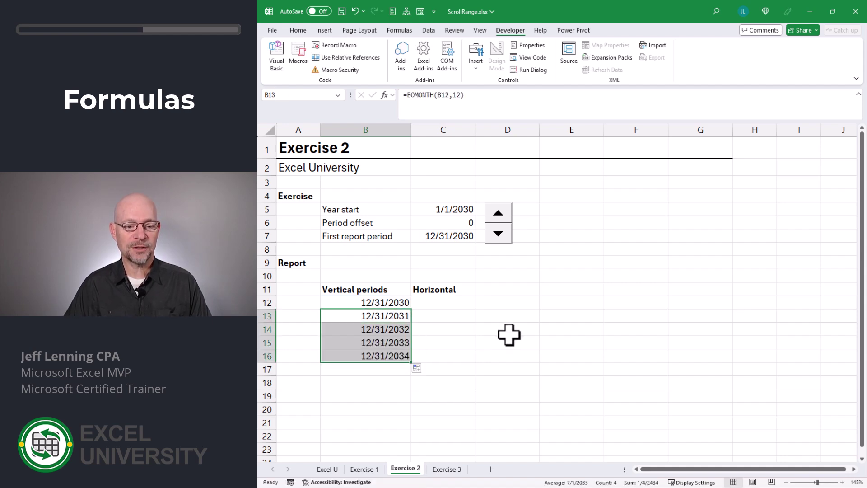
- Step the period offset up with the spin button to scroll the vertical year-end report periods
{"action": "left_click", "coordinate": [509, 334]}
{"action": "left_click", "coordinate": [498, 213]}
{"action": "left_click", "coordinate": [498, 213]}
{"action": "left_click", "coordinate": [498, 213]}
{"action": "left_click", "coordinate": [498, 213]}
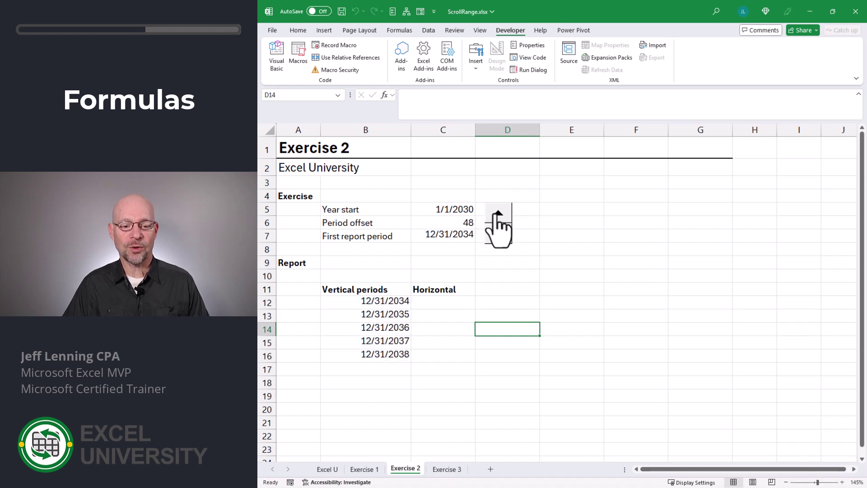
{"action": "left_click", "coordinate": [498, 213]}
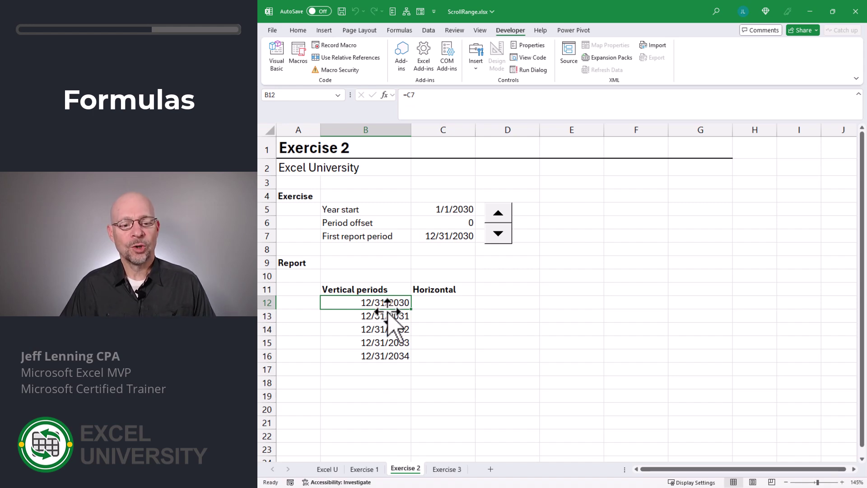
- Enter =C7 in C12 as the first horizontal report period
{"action": "left_click_drag", "start_coordinate": [387, 308], "coordinate": [388, 359]}
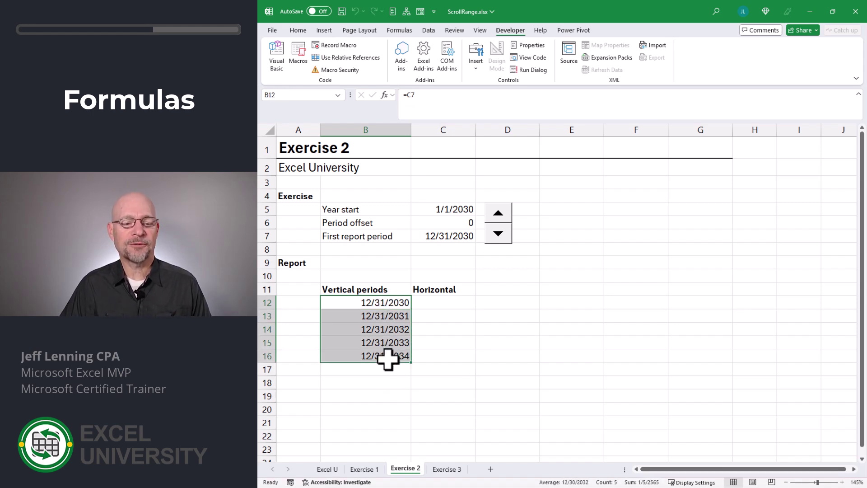
{"action": "left_click_drag", "start_coordinate": [441, 302], "coordinate": [618, 303]}
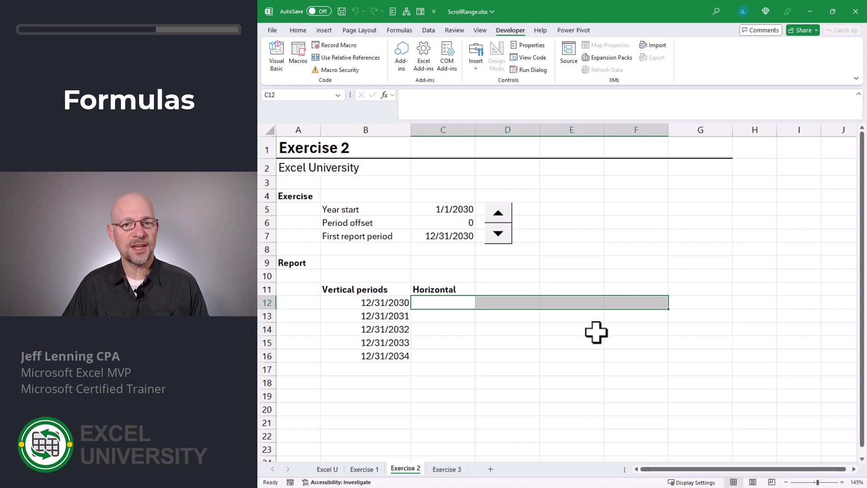
{"action": "type", "text": "="}
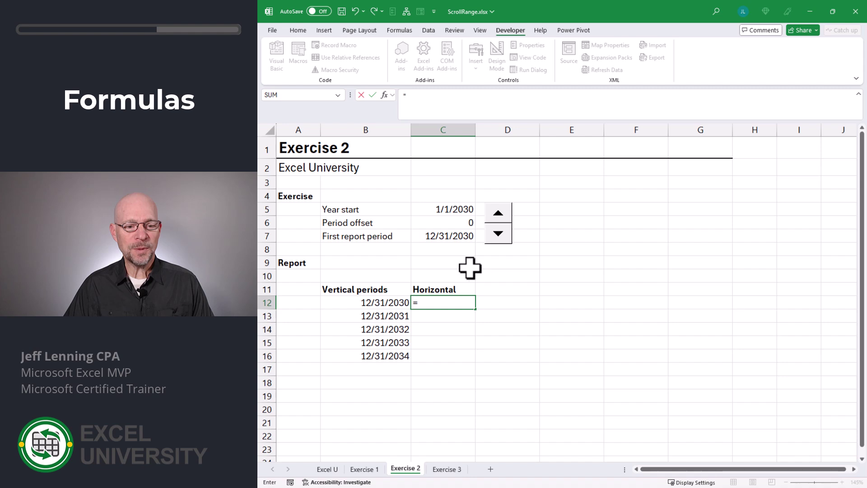
{"action": "left_click", "coordinate": [457, 236]}
{"action": "key", "text": "Return"}
- Enter =EOMONTH(C12,12) in D12 and fill it across to G12
{"action": "key", "text": "Up"}
{"action": "key", "text": "Right"}
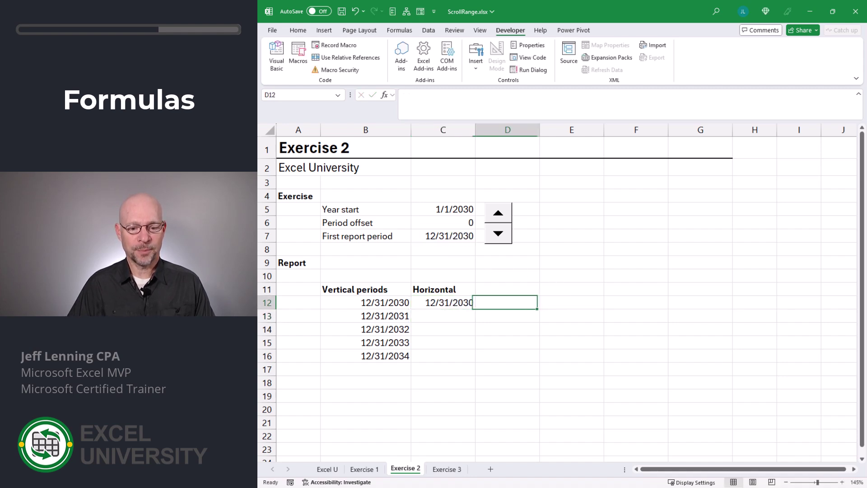
{"action": "type", "text": "=eo"}
{"action": "key", "text": "Tab"}
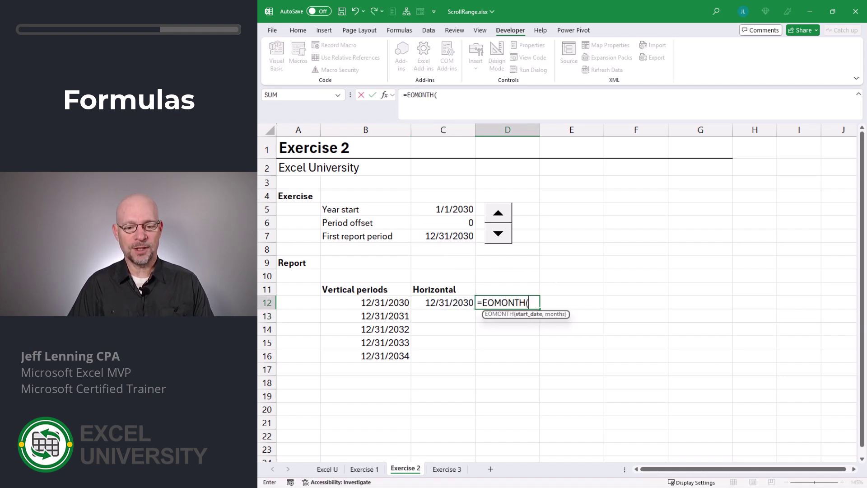
{"action": "key", "text": "Left"}
{"action": "type", "text": ","}
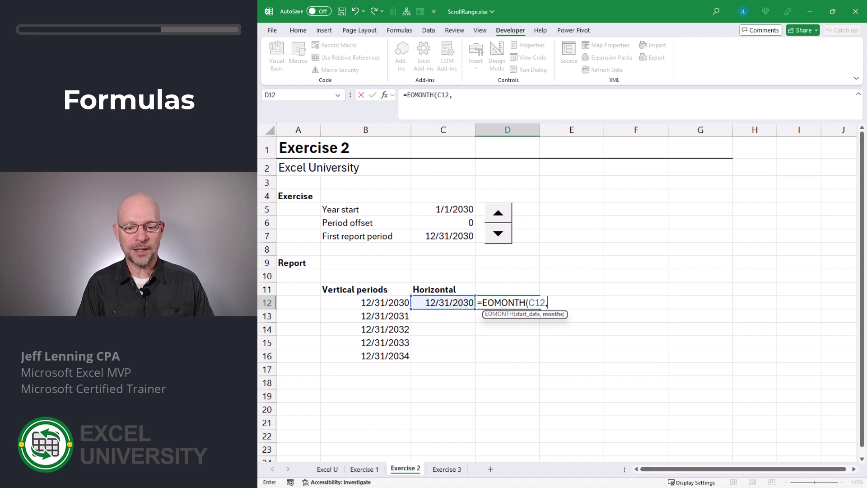
{"action": "type", "text": "12"}
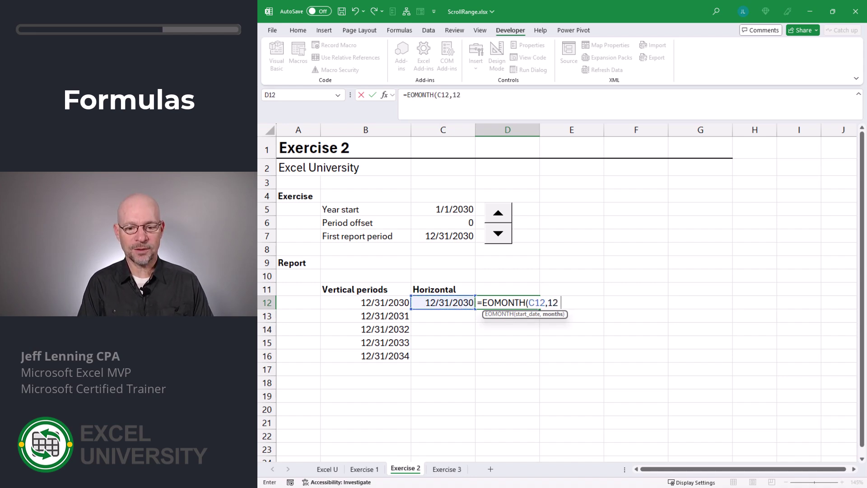
{"action": "type", "text": ")"}
{"action": "key", "text": "Return"}
{"action": "left_click", "coordinate": [525, 301]}
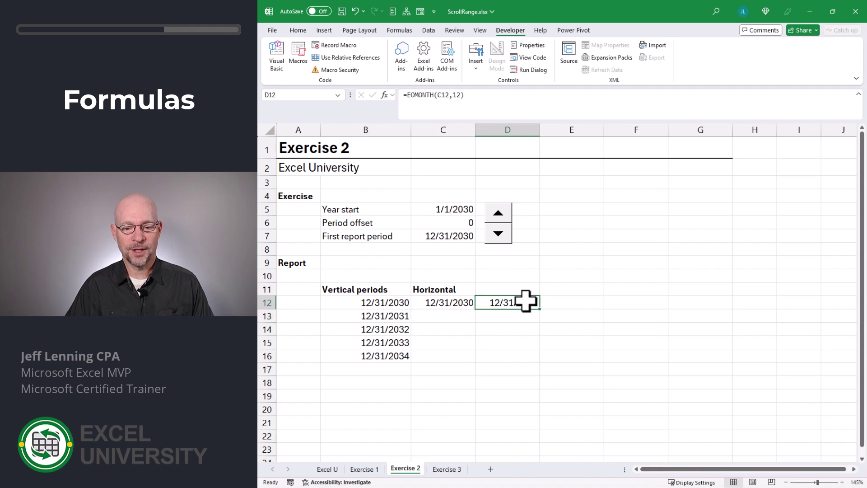
{"action": "left_click_drag", "start_coordinate": [541, 309], "coordinate": [711, 307]}
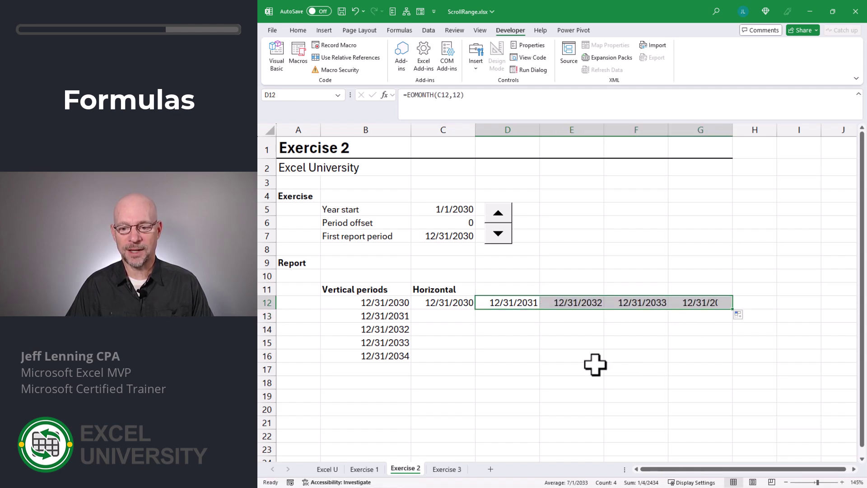
- Step the period offset with the spin button to scroll the vertical and horizontal year-end periods together
{"action": "left_click", "coordinate": [560, 354]}
{"action": "left_click", "coordinate": [501, 213]}
{"action": "left_click", "coordinate": [501, 214]}
{"action": "left_click", "coordinate": [501, 213]}
{"action": "left_click", "coordinate": [501, 213]}
{"action": "left_click", "coordinate": [501, 213]}
{"action": "left_click", "coordinate": [501, 213]}
{"action": "left_click", "coordinate": [501, 213]}
{"action": "left_click", "coordinate": [501, 213]}
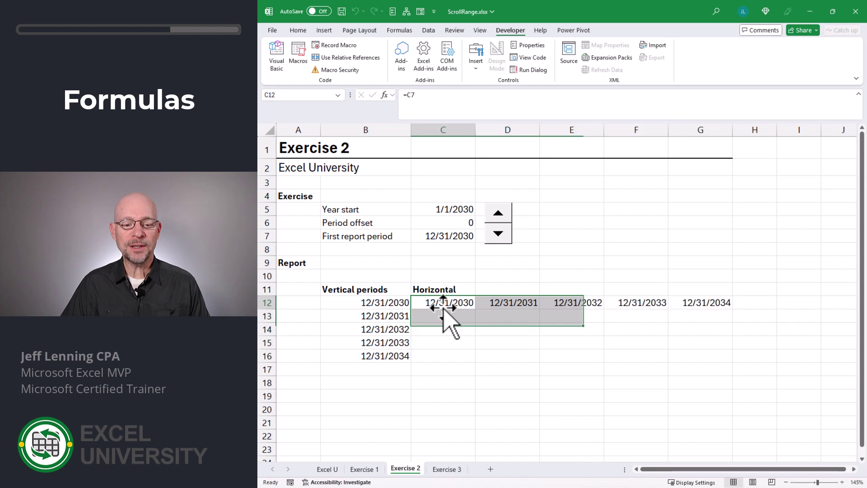
{"action": "left_click", "coordinate": [442, 302]}
{"action": "left_click_drag", "start_coordinate": [443, 302], "coordinate": [723, 331]}
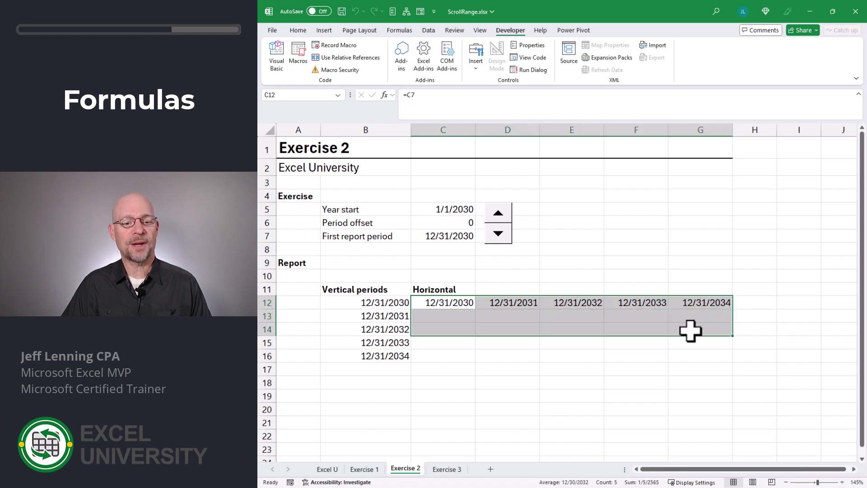
{"action": "left_click", "coordinate": [450, 304]}
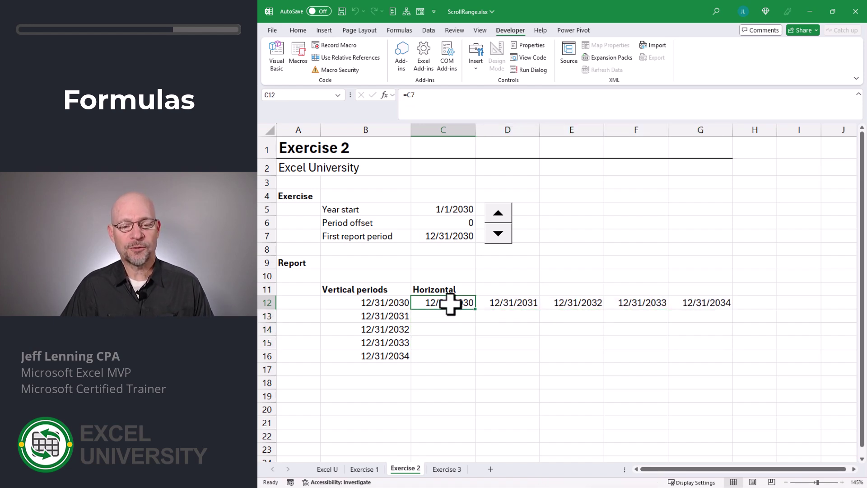
- Set the incremental change of the period offset spin button to 1
{"action": "right_click", "coordinate": [492, 242]}
{"action": "left_click", "coordinate": [538, 330]}
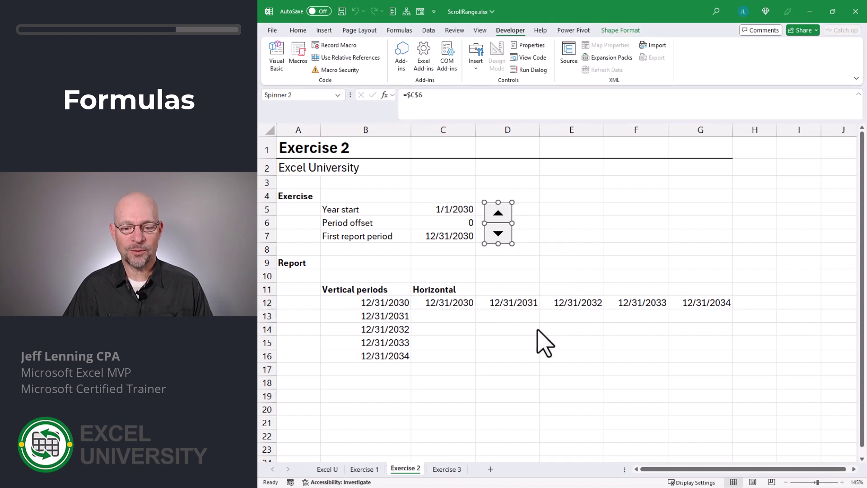
{"action": "left_click", "coordinate": [626, 102]}
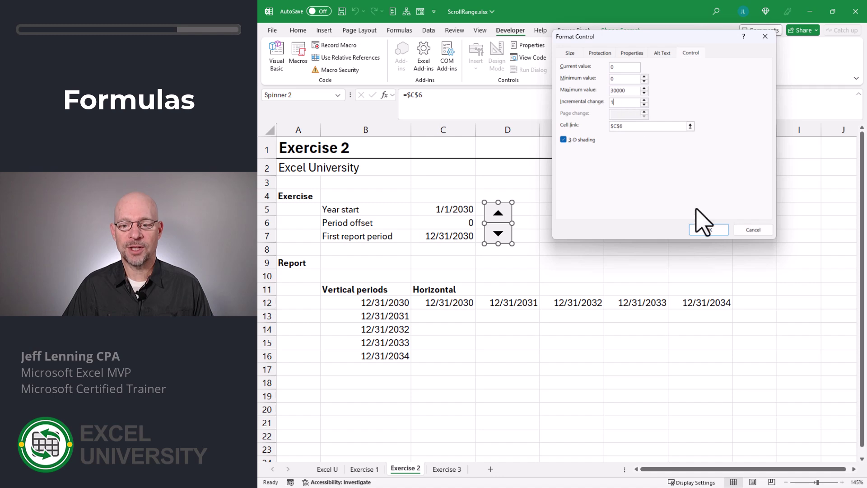
{"action": "left_click", "coordinate": [708, 229]}
- Replace the first report period formula in C7 with =C5+C6 so the offset counts days
{"action": "left_click", "coordinate": [441, 237]}
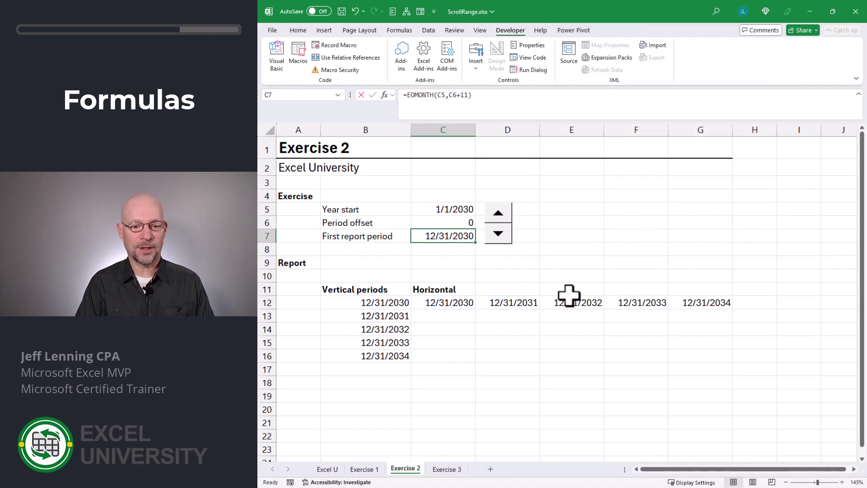
{"action": "type", "text": "="}
{"action": "key", "text": "Up"}
{"action": "key", "text": "Up"}
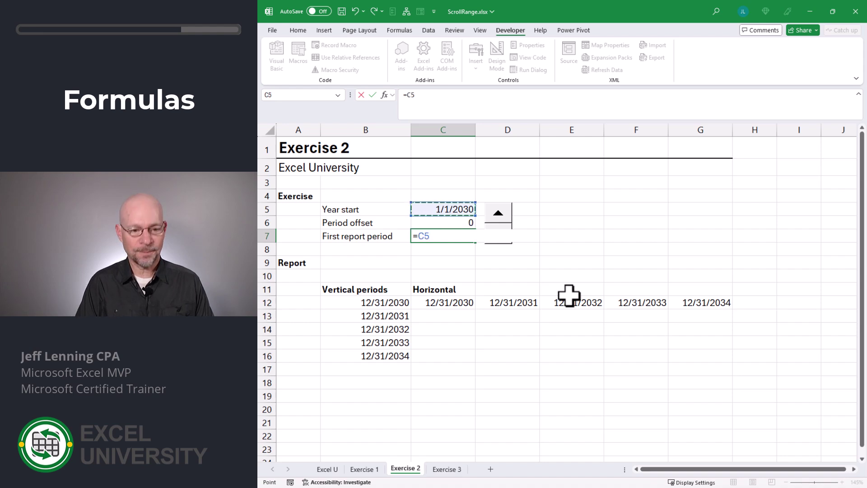
{"action": "type", "text": "+"}
{"action": "key", "text": "Down"}
{"action": "key", "text": "Return"}
- Clear the horizontal periods in D12:G12, enter =C12+1 in D12 and fill it across to G12
{"action": "left_click_drag", "start_coordinate": [519, 306], "coordinate": [681, 304]}
{"action": "key", "text": "Delete"}
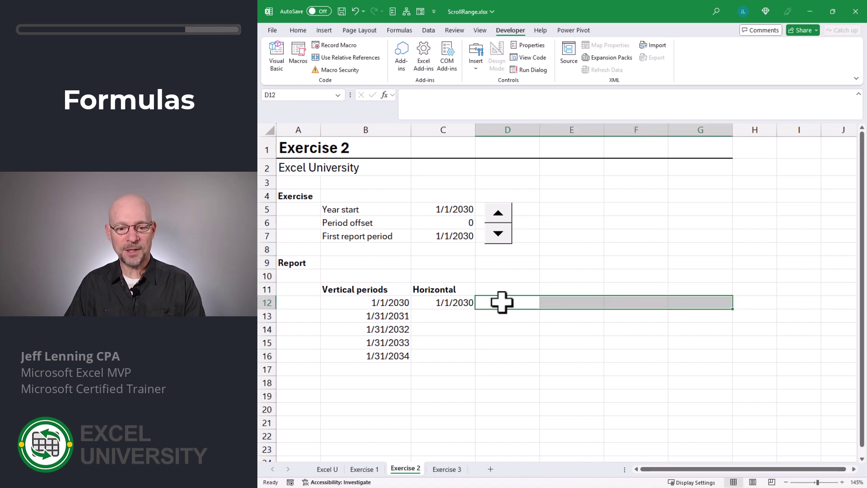
{"action": "left_click", "coordinate": [501, 301]}
{"action": "type", "text": "="}
{"action": "key", "text": "Left"}
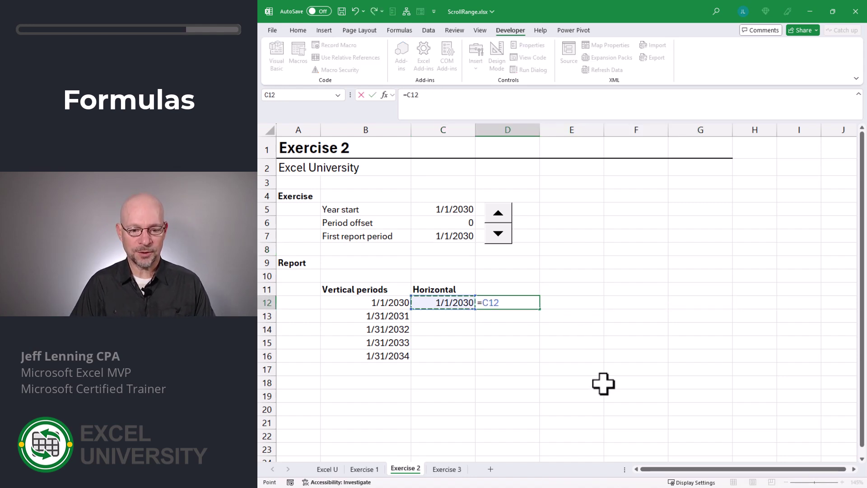
{"action": "type", "text": "+1"}
{"action": "key", "text": "Return"}
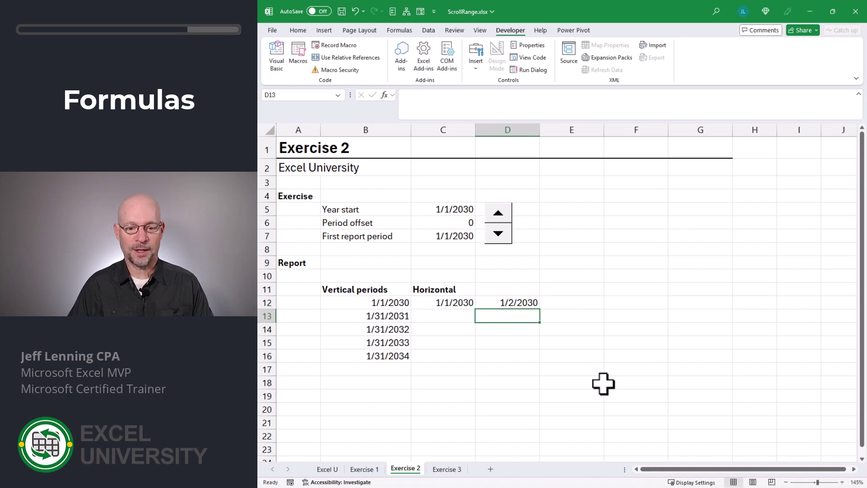
{"action": "left_click", "coordinate": [536, 306]}
{"action": "left_click_drag", "start_coordinate": [539, 309], "coordinate": [711, 311]}
- Clear the vertical periods in B12:B16
{"action": "left_click_drag", "start_coordinate": [393, 303], "coordinate": [390, 357]}
{"action": "key", "text": "Delete"}
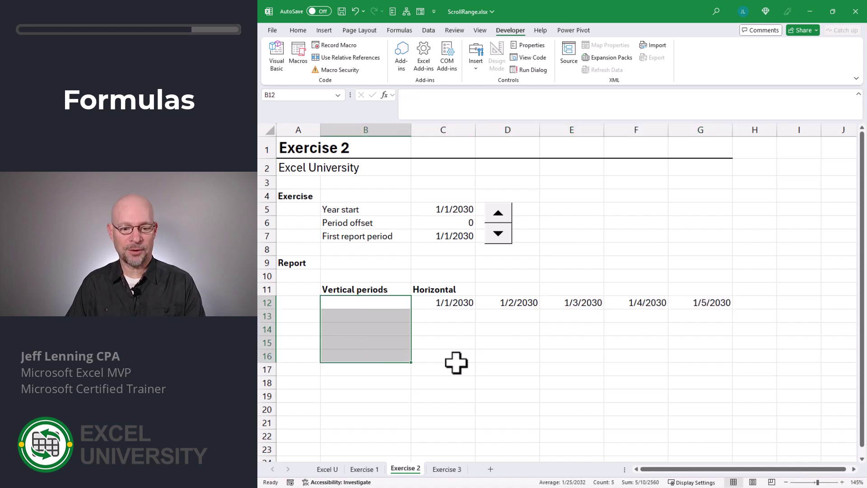
{"action": "key", "text": "Right"}
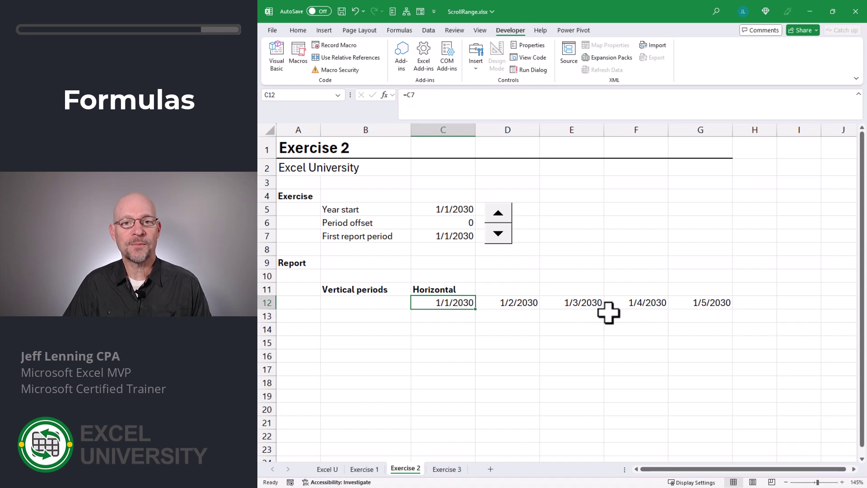
- Enter =C12 in C13 and fill it down and across through G15 to repeat the daily dates
{"action": "left_click", "coordinate": [470, 316]}
{"action": "type", "text": "="}
{"action": "key", "text": "Up"}
{"action": "key", "text": "Return"}
{"action": "left_click", "coordinate": [467, 316]}
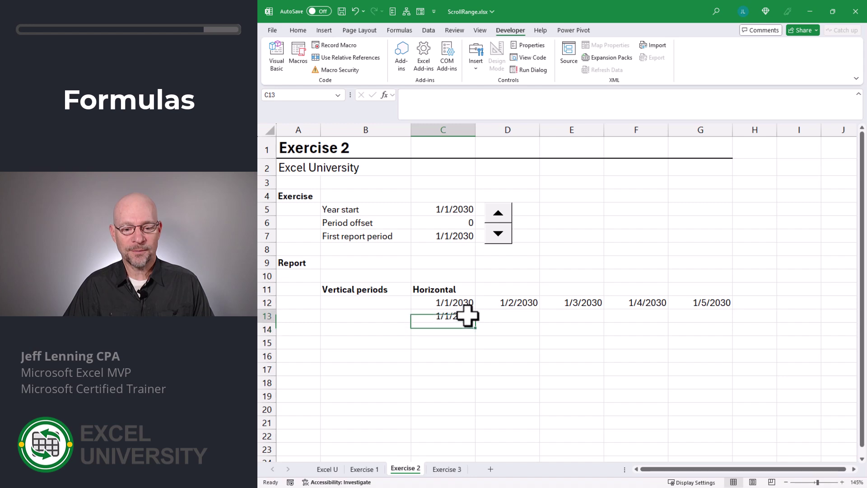
{"action": "left_click_drag", "start_coordinate": [476, 327], "coordinate": [732, 348]}
- Apply the custom number format yyyy to the dates in C12:G12
{"action": "left_click", "coordinate": [464, 303]}
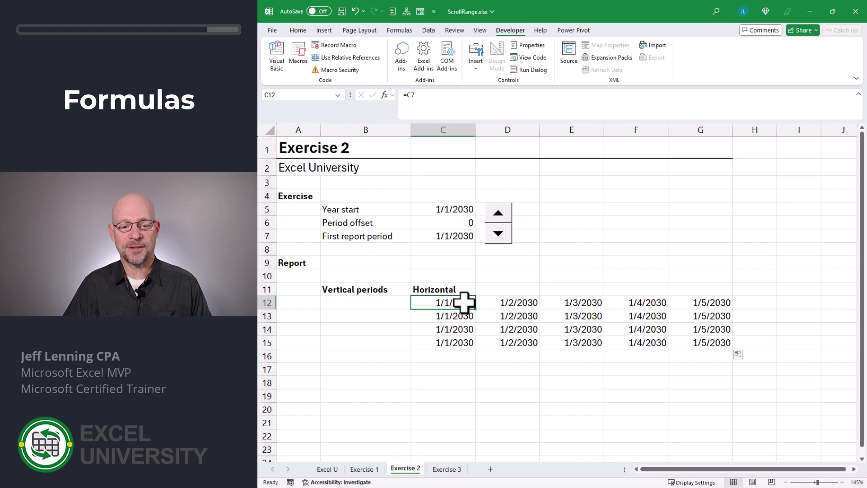
{"action": "left_click_drag", "start_coordinate": [463, 303], "coordinate": [682, 302]}
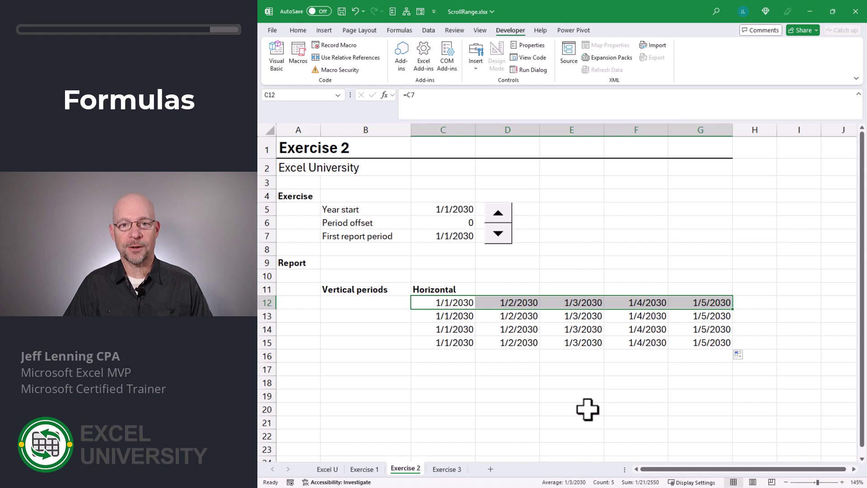
{"action": "key", "text": "ctrl+1"}
{"action": "left_click", "coordinate": [569, 131]}
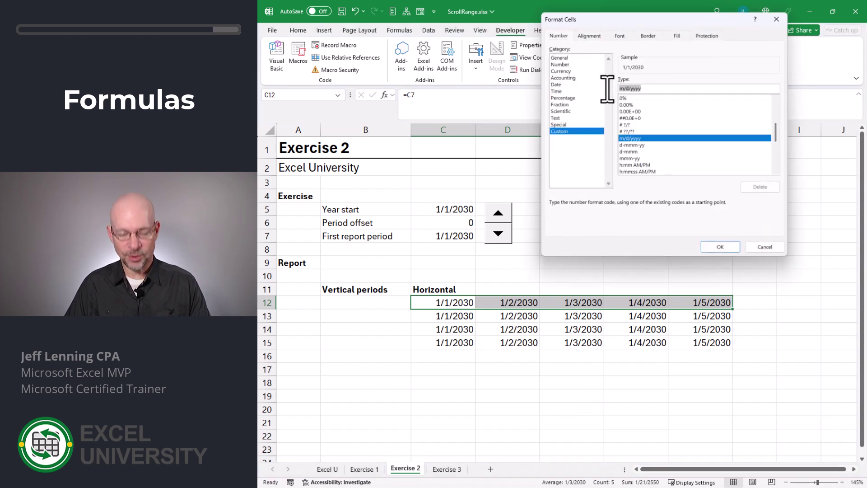
{"action": "type", "text": "yyyy"}
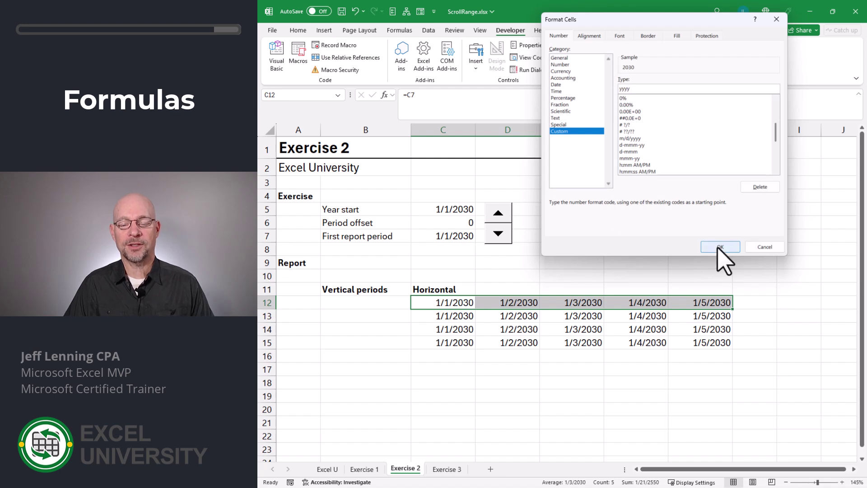
{"action": "left_click", "coordinate": [720, 247]}
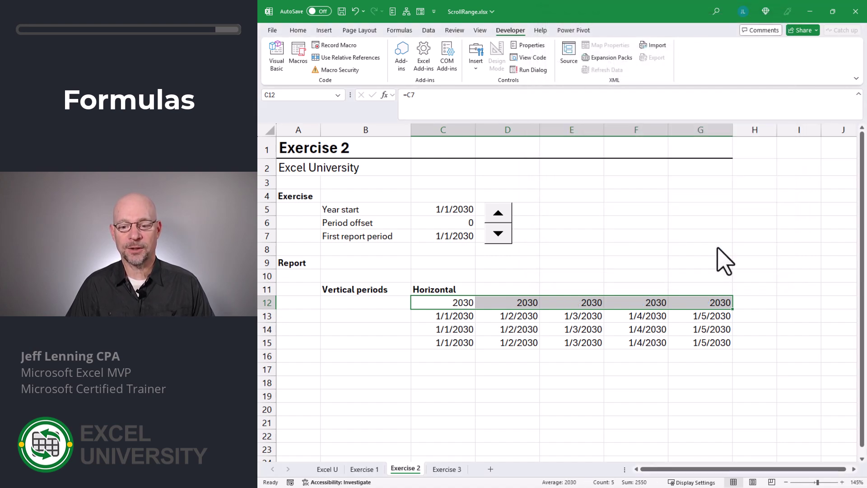
- Apply the custom number format mmm to the dates in C13:G13
{"action": "left_click", "coordinate": [454, 316]}
{"action": "left_click_drag", "start_coordinate": [498, 316], "coordinate": [712, 314]}
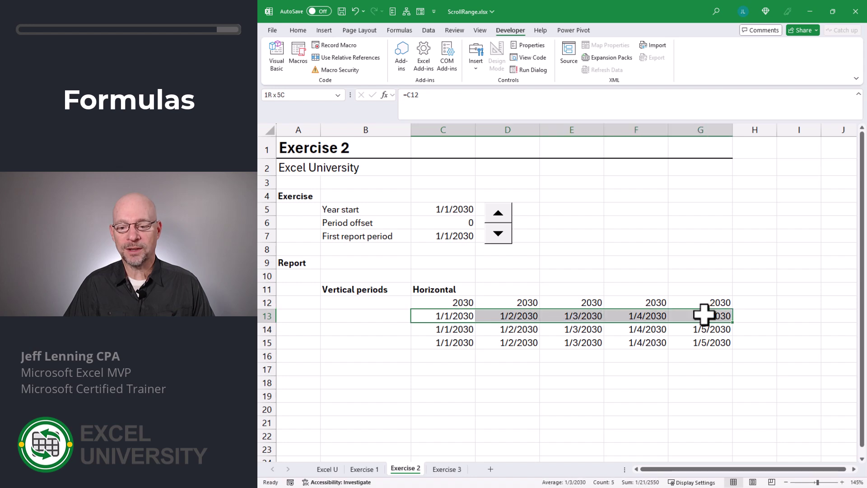
{"action": "key", "text": "ctrl+1"}
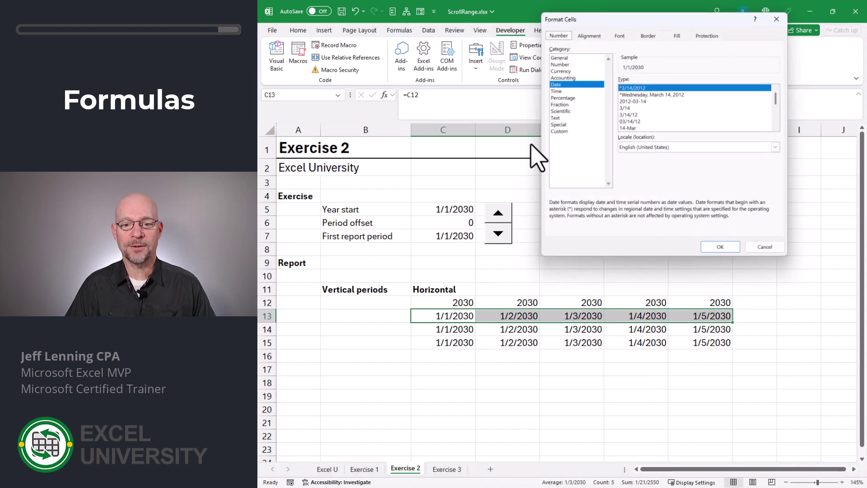
{"action": "left_click", "coordinate": [559, 131]}
{"action": "left_click_drag", "start_coordinate": [638, 90], "coordinate": [599, 90]}
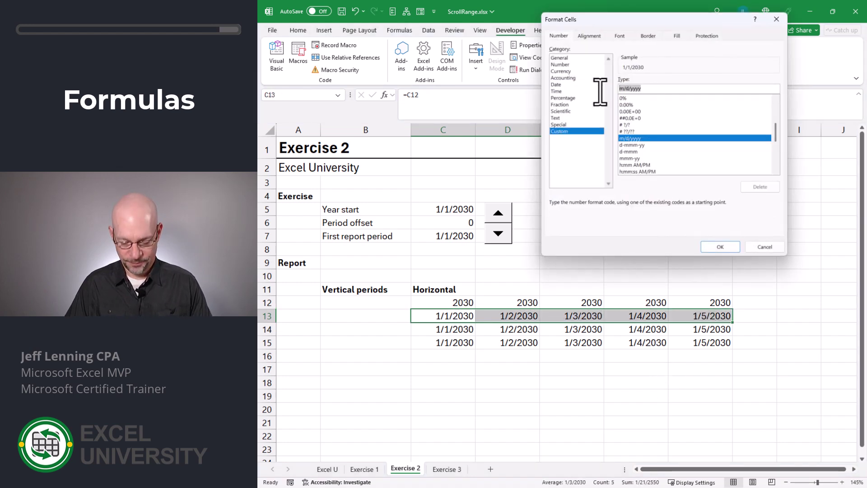
{"action": "type", "text": "mmm"}
{"action": "left_click", "coordinate": [720, 247]}
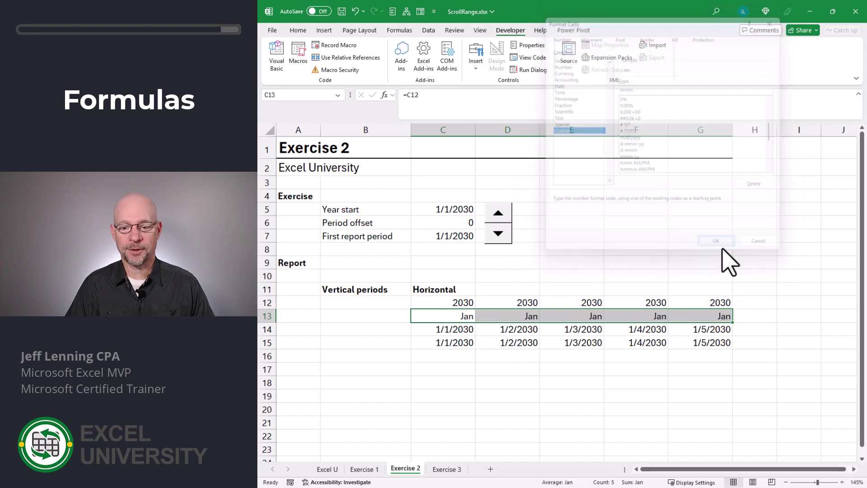
- Apply the custom number format d to the dates in C14:G14
{"action": "left_click_drag", "start_coordinate": [462, 329], "coordinate": [697, 329]}
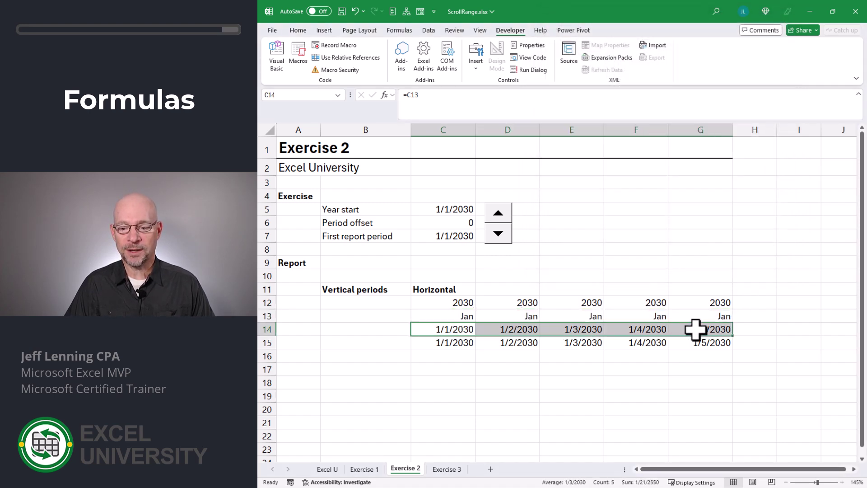
{"action": "key", "text": "ctrl+1"}
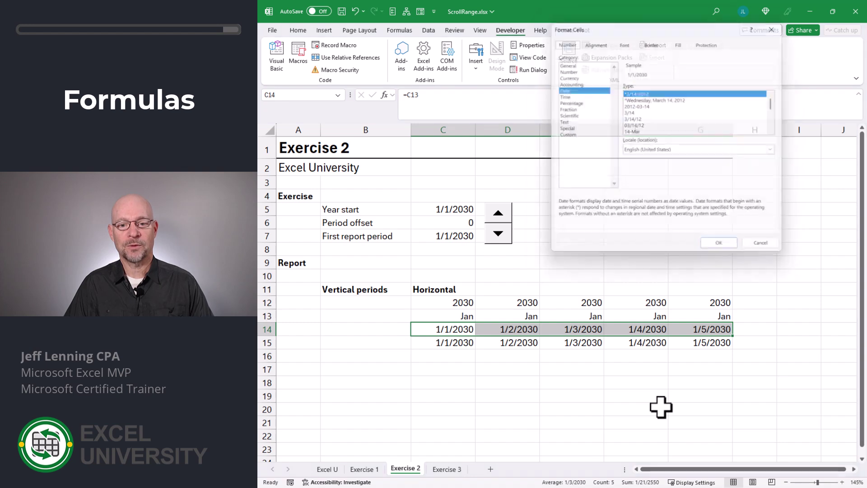
{"action": "left_click", "coordinate": [560, 131]}
{"action": "left_click_drag", "start_coordinate": [650, 89], "coordinate": [606, 88]}
{"action": "type", "text": "d"}
{"action": "left_click", "coordinate": [718, 247]}
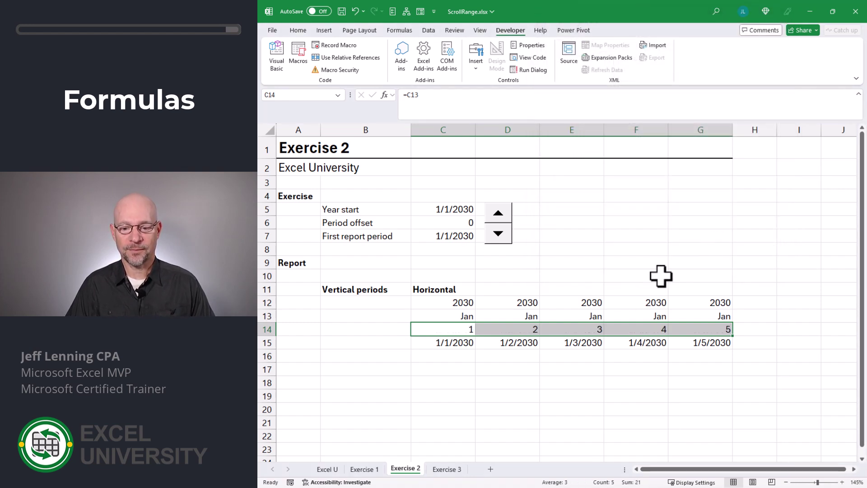
- Apply the custom number format ddd to the dates in C15:G15 and deselect the range
{"action": "left_click_drag", "start_coordinate": [456, 342], "coordinate": [700, 345]}
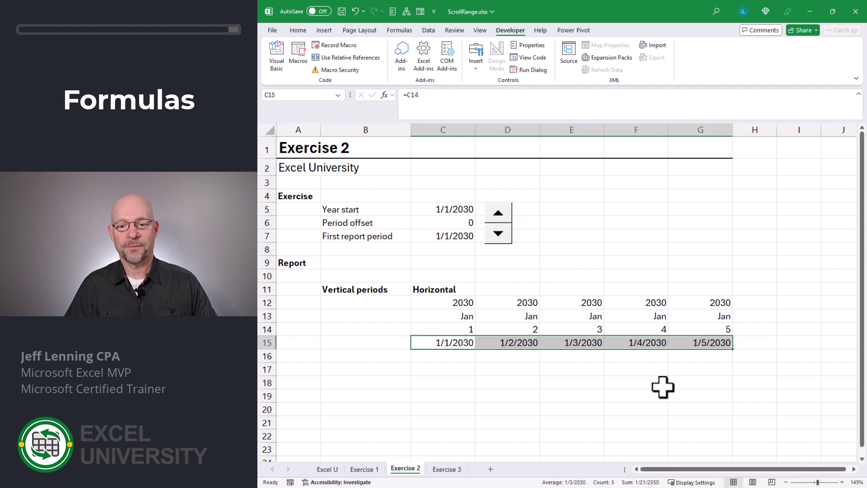
{"action": "key", "text": "ctrl+1"}
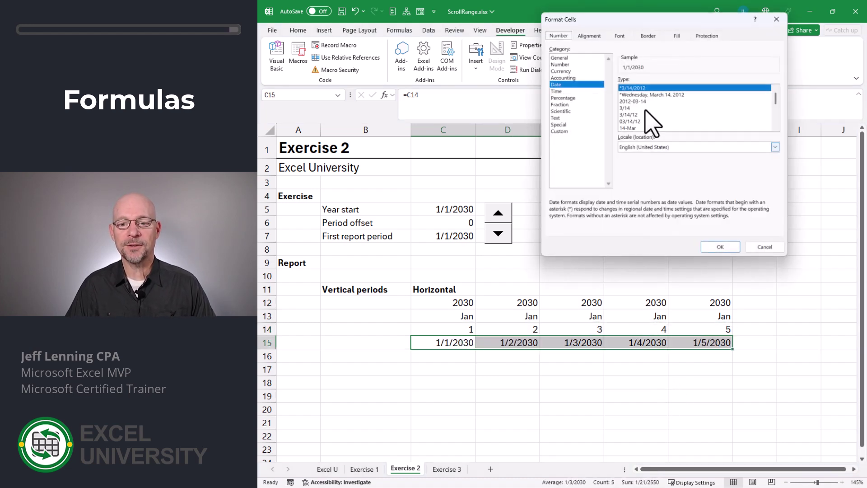
{"action": "left_click", "coordinate": [570, 131]}
{"action": "left_click_drag", "start_coordinate": [653, 88], "coordinate": [619, 88]}
{"action": "type", "text": "ddd"}
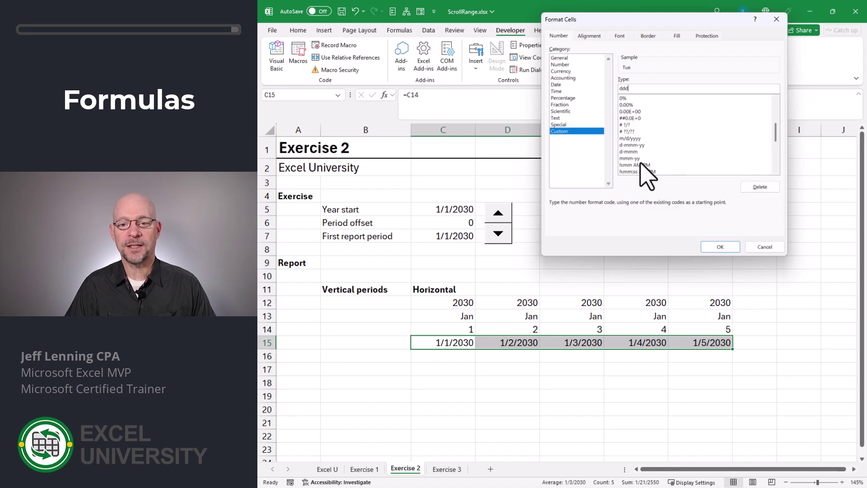
{"action": "left_click", "coordinate": [719, 247]}
{"action": "left_click", "coordinate": [638, 378]}
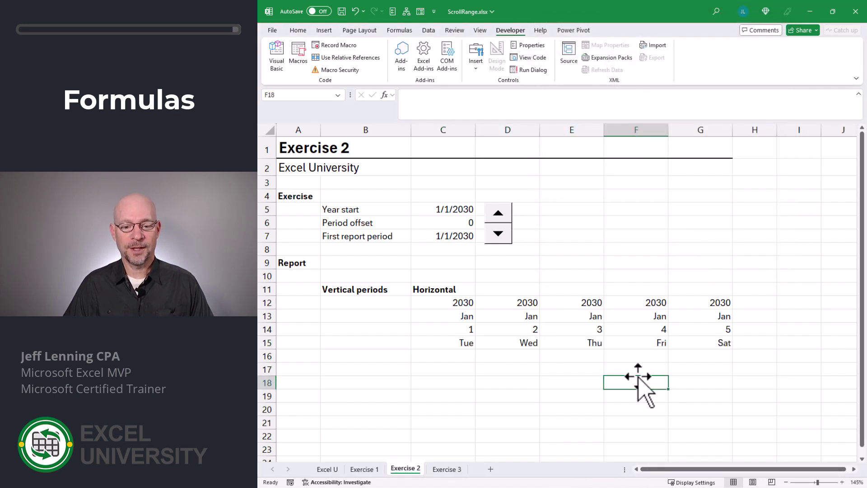
- Step the period offset up repeatedly with the spin button to scroll the daily report headers forward
{"action": "left_click", "coordinate": [499, 213]}
{"action": "left_click", "coordinate": [498, 213]}
{"action": "left_click", "coordinate": [498, 213]}
{"action": "left_click", "coordinate": [499, 213]}
{"action": "left_click", "coordinate": [498, 213]}
{"action": "left_click", "coordinate": [499, 213]}
{"action": "left_click", "coordinate": [499, 213]}
{"action": "left_click", "coordinate": [498, 213]}
{"action": "left_click", "coordinate": [498, 213]}
{"action": "left_click", "coordinate": [498, 213]}
{"action": "left_click", "coordinate": [498, 213]}
{"action": "left_click", "coordinate": [498, 213]}
{"action": "left_click", "coordinate": [498, 213]}
{"action": "left_click", "coordinate": [499, 213]}
{"action": "left_click", "coordinate": [498, 212]}
{"action": "left_click", "coordinate": [498, 212]}
{"action": "left_click", "coordinate": [498, 213]}
{"action": "left_click", "coordinate": [498, 213]}
{"action": "left_click", "coordinate": [499, 214]}
{"action": "left_click", "coordinate": [498, 213]}
{"action": "left_click", "coordinate": [498, 213]}
{"action": "left_click", "coordinate": [499, 213]}
{"action": "left_click", "coordinate": [498, 213]}
{"action": "left_click", "coordinate": [498, 213]}
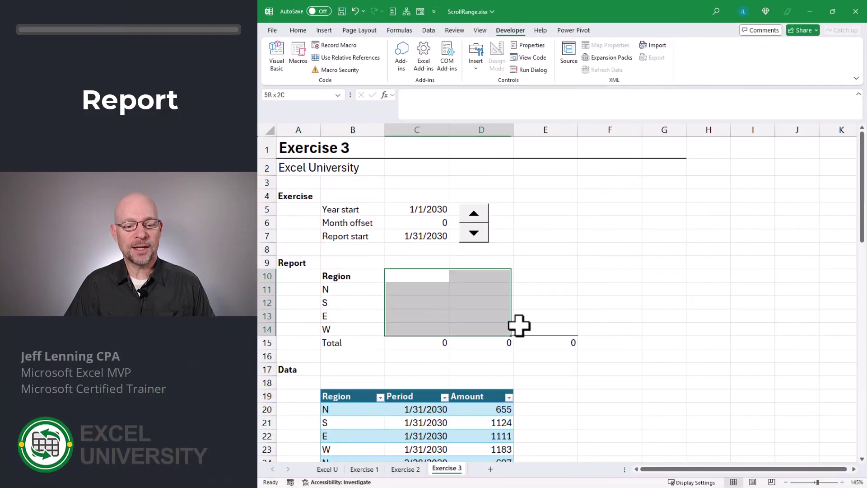
- On the Exercise 3 sheet, review the empty report range C10:E14, the month offset cell and the report start formula in C7
{"action": "left_click_drag", "start_coordinate": [518, 325], "coordinate": [556, 326]}
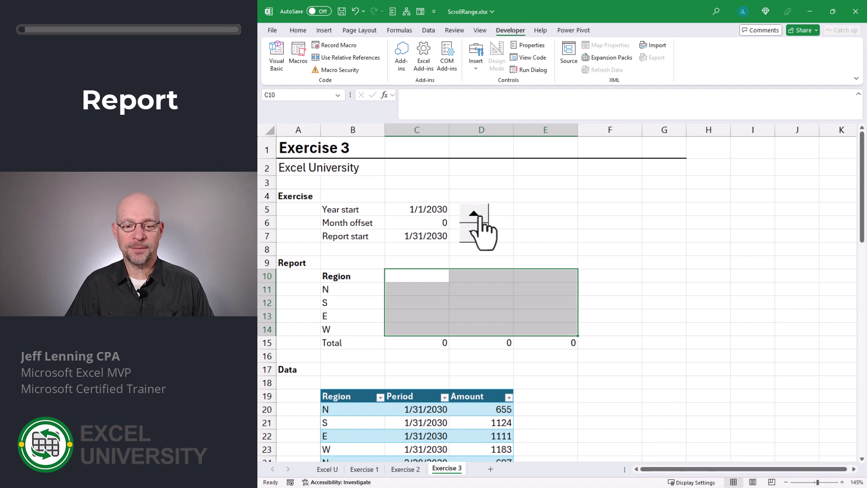
{"action": "left_click", "coordinate": [429, 221]}
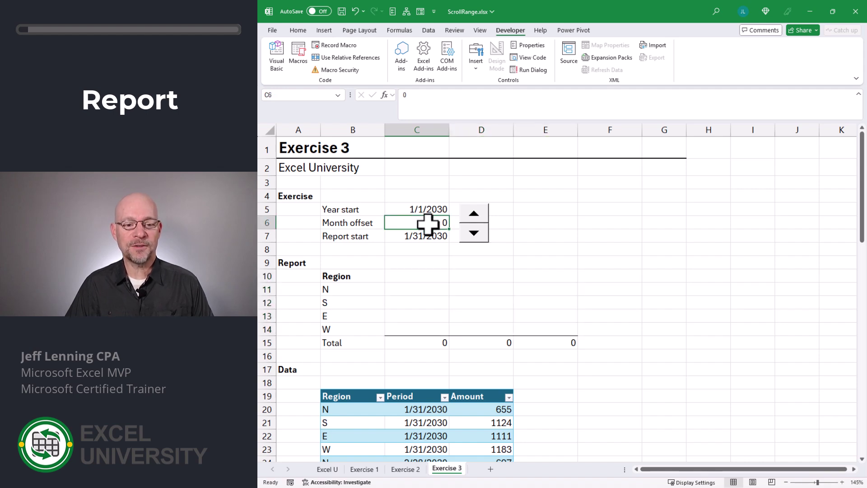
{"action": "left_click", "coordinate": [424, 234]}
{"action": "key", "text": "F2"}
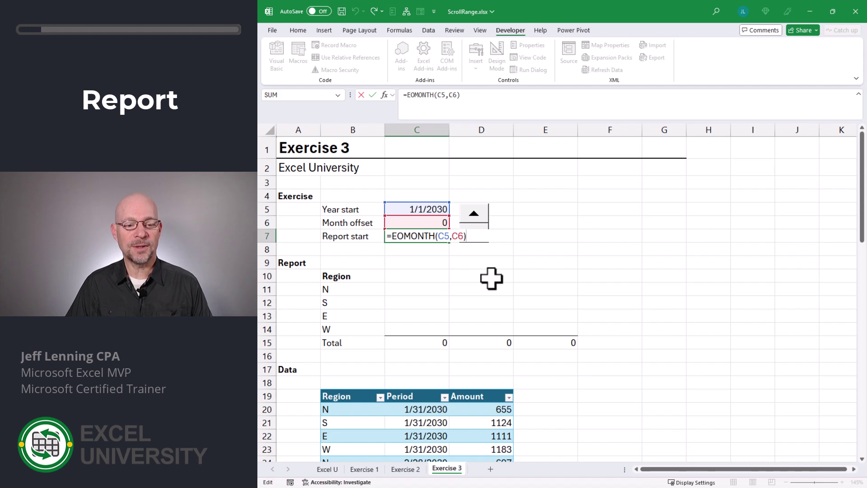
{"action": "key", "text": "Escape"}
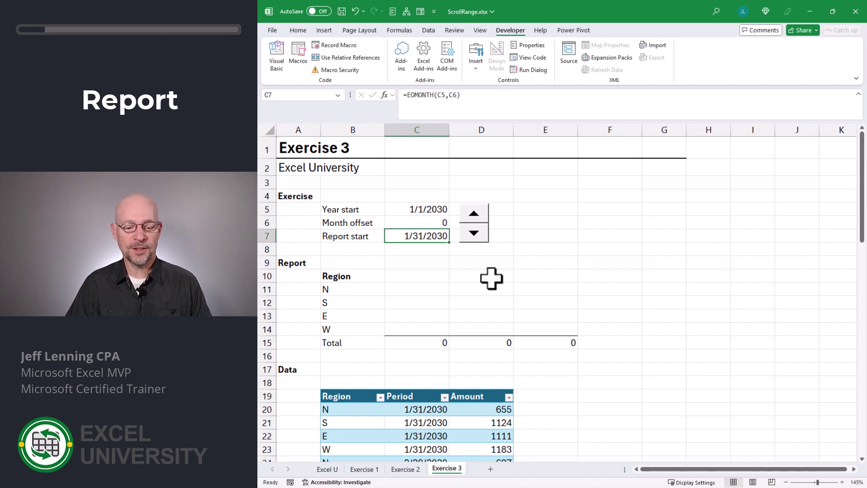
- Enter =C7 in C10 as the first period header of the region report
{"action": "key", "text": "Down"}
{"action": "key", "text": "Down"}
{"action": "key", "text": "Down"}
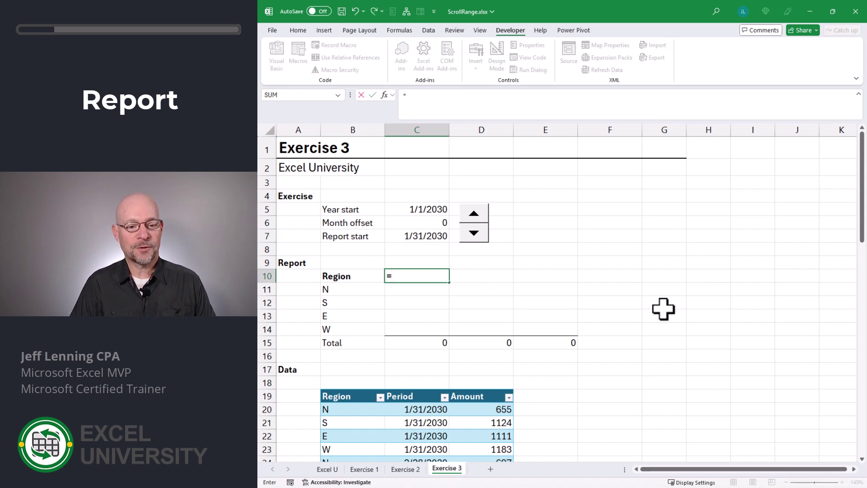
{"action": "type", "text": "="}
{"action": "key", "text": "Up"}
{"action": "key", "text": "Up"}
{"action": "key", "text": "Up"}
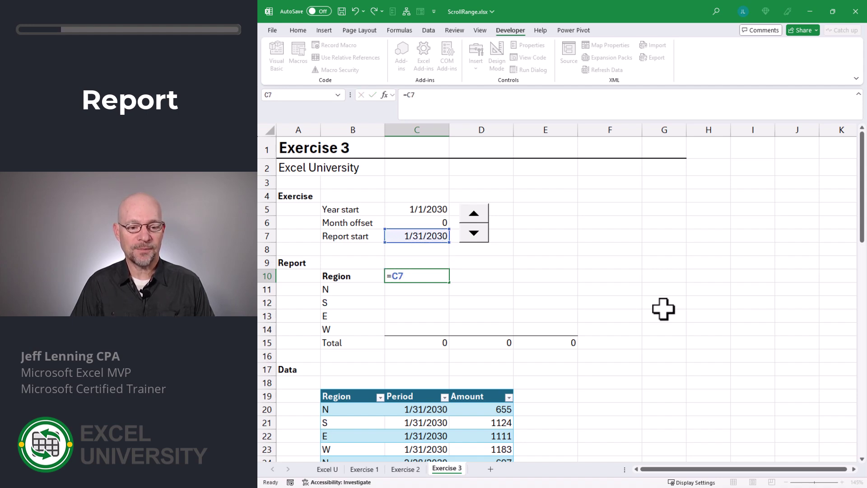
{"action": "key", "text": "Tab"}
- Enter =EOMONTH(C10,1) in D10 and fill it across to E10
{"action": "type", "text": "=eo"}
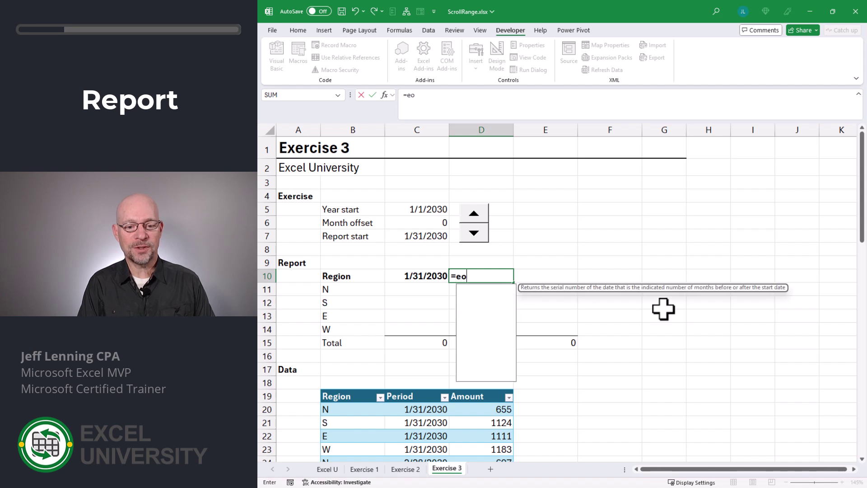
{"action": "key", "text": "Tab"}
{"action": "key", "text": "Left"}
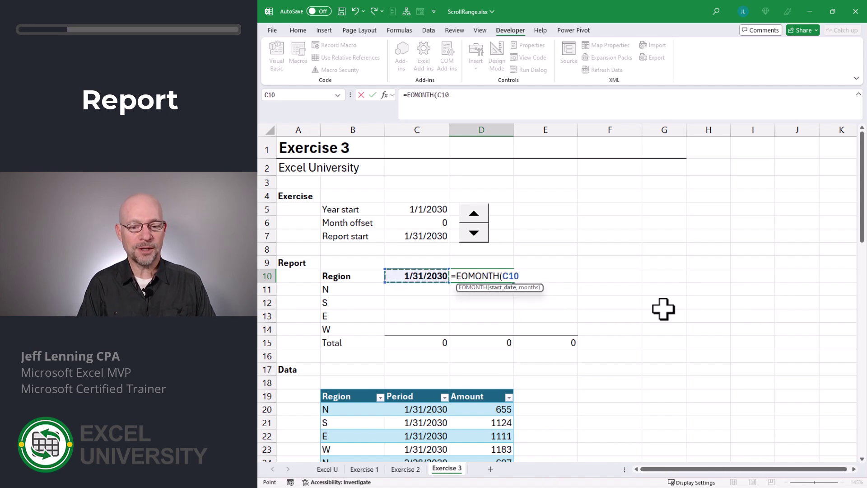
{"action": "type", "text": ",1"}
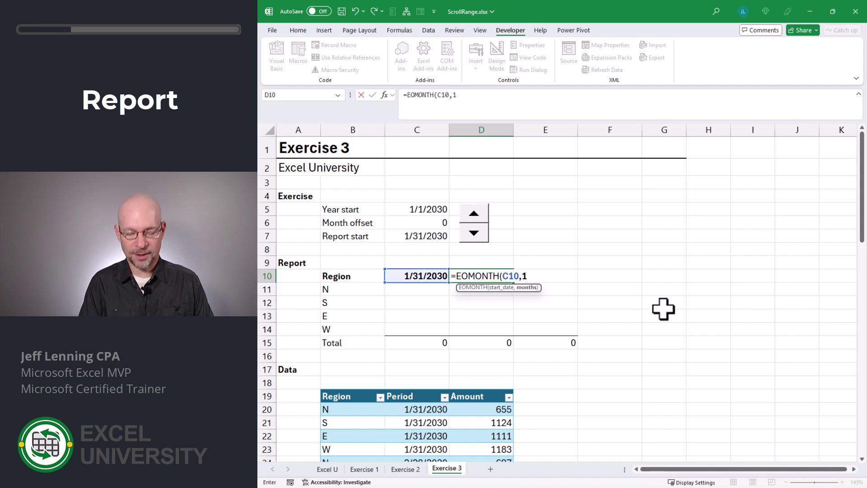
{"action": "type", "text": ")"}
{"action": "key", "text": "Return"}
{"action": "left_click", "coordinate": [499, 277]}
{"action": "left_click_drag", "start_coordinate": [514, 282], "coordinate": [554, 282]}
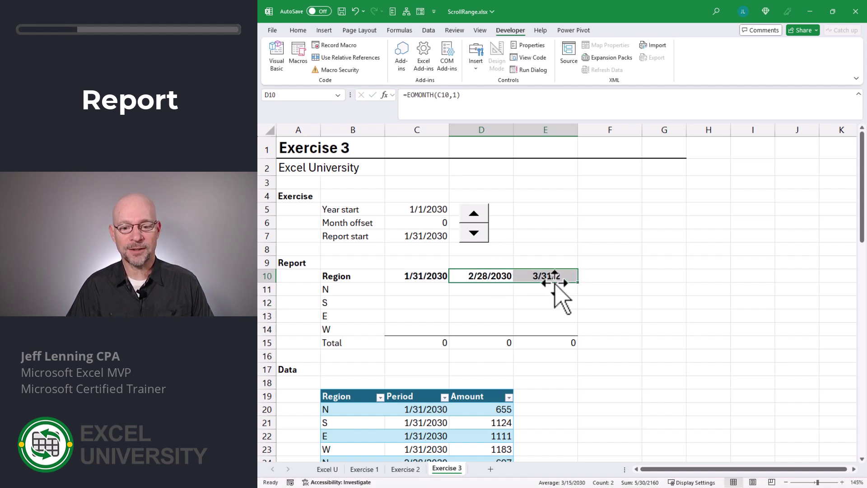
- Test the spin button by stepping the month offset up to 6 and back down to 0
{"action": "left_click", "coordinate": [419, 291]}
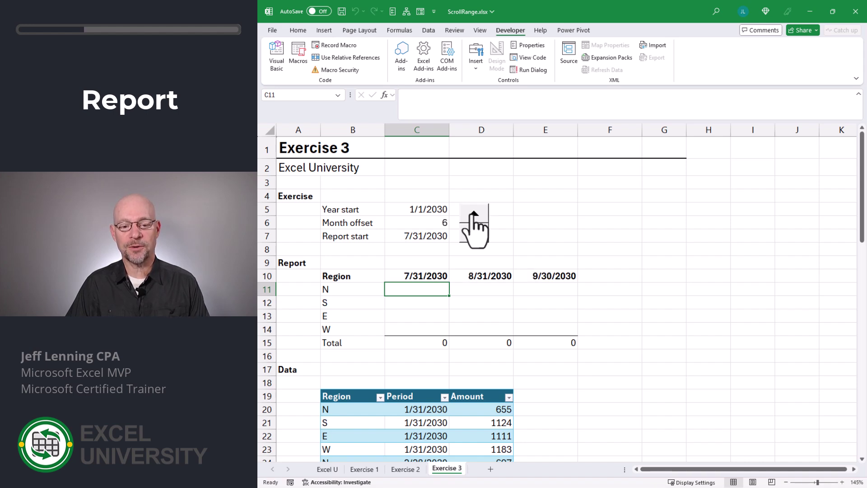
{"action": "left_click", "coordinate": [473, 213]}
{"action": "left_click_drag", "start_coordinate": [473, 232], "coordinate": [473, 235]}
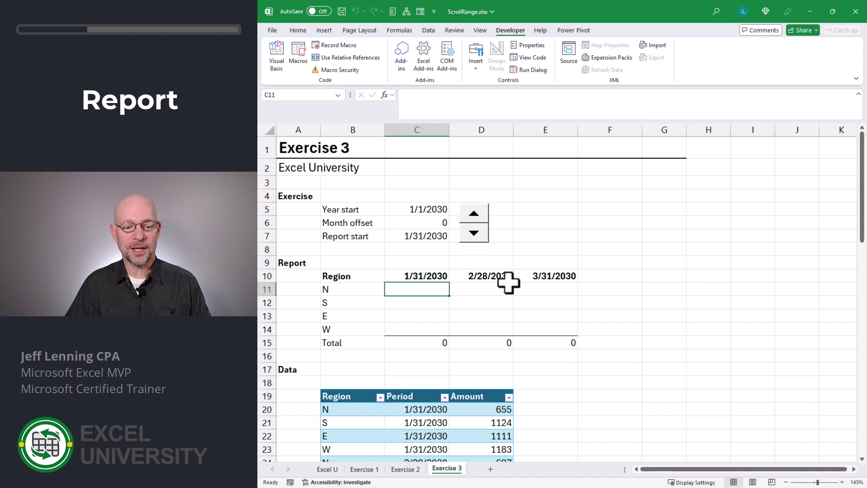
- Enter =SUMIFS(Table1[Amount],Table1[Region],B11,Table1[Period],C10) in C11 to sum region N's amount for the first period
{"action": "type", "text": "=sumifs"}
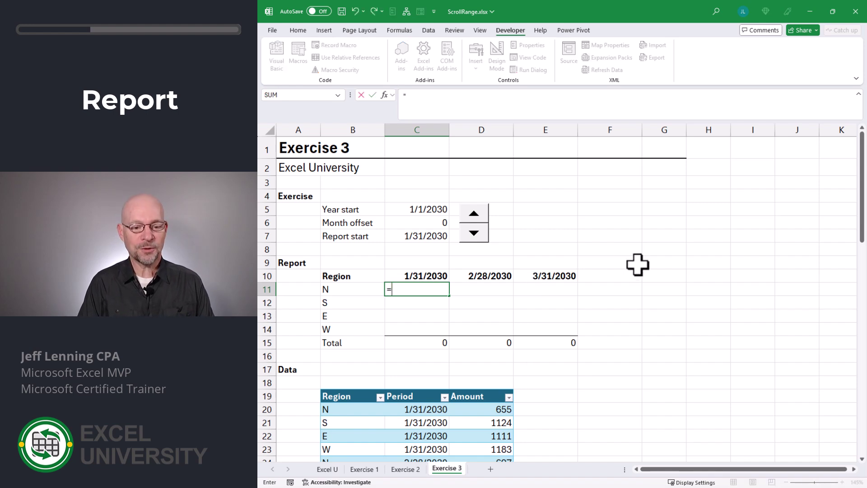
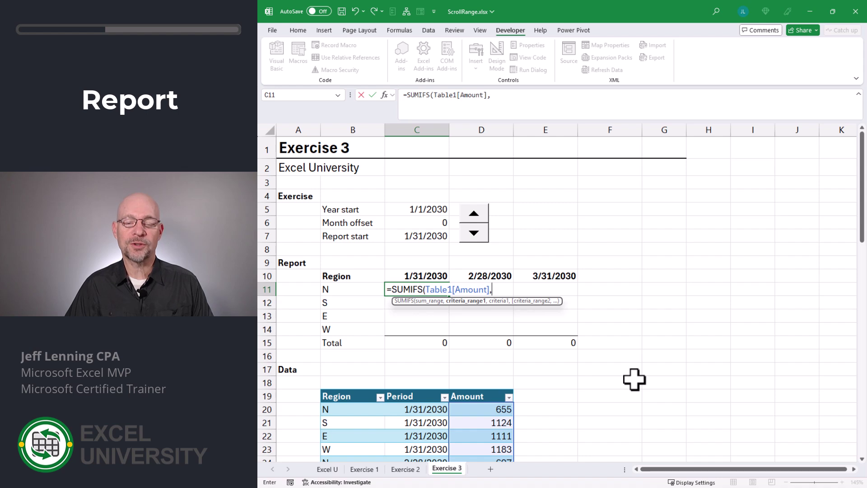
{"action": "left_click", "coordinate": [346, 388]}
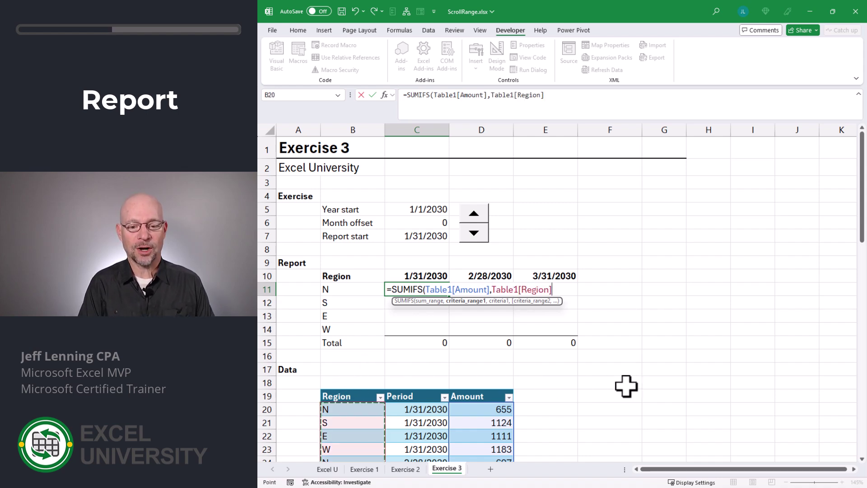
{"action": "type", "text": ","}
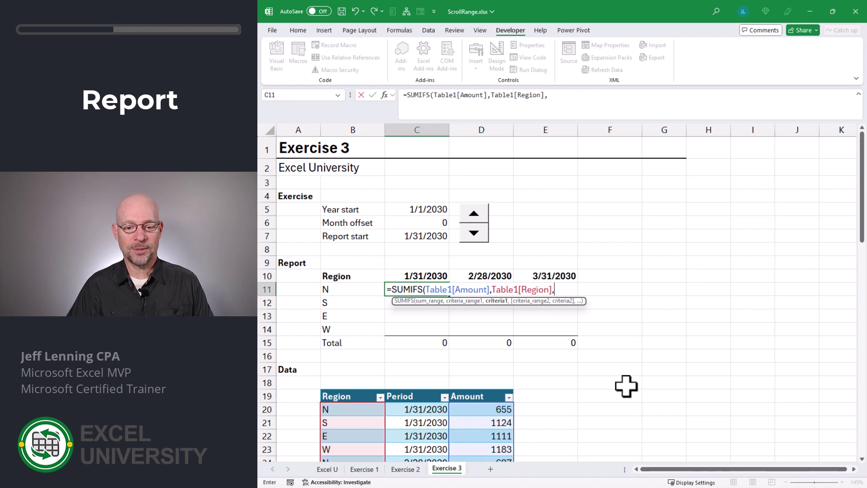
{"action": "left_click", "coordinate": [348, 289]}
{"action": "type", "text": ","}
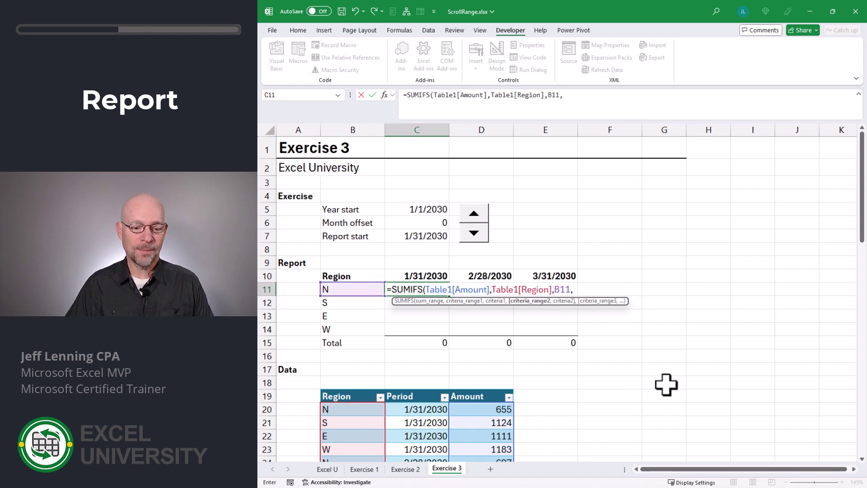
{"action": "left_click", "coordinate": [415, 387]}
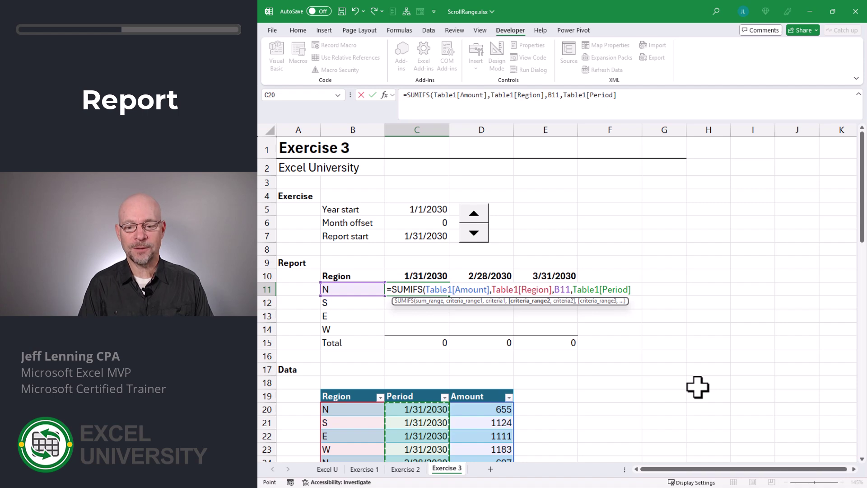
{"action": "type", "text": ","}
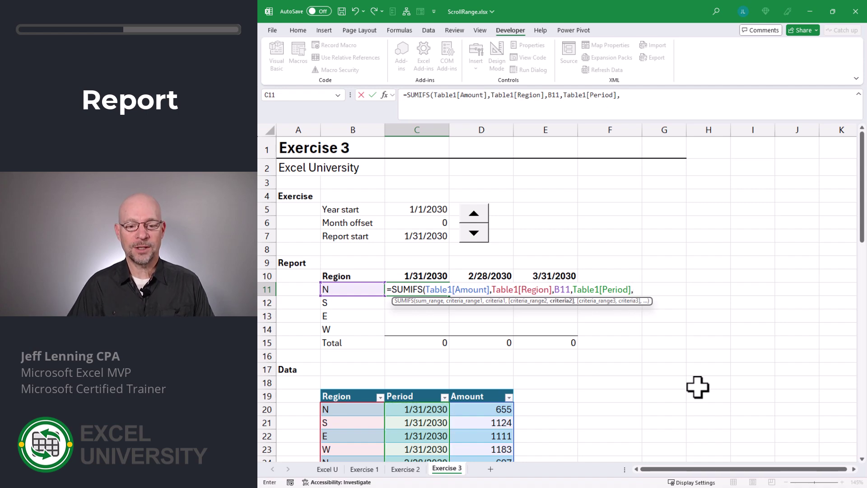
{"action": "left_click", "coordinate": [426, 274]}
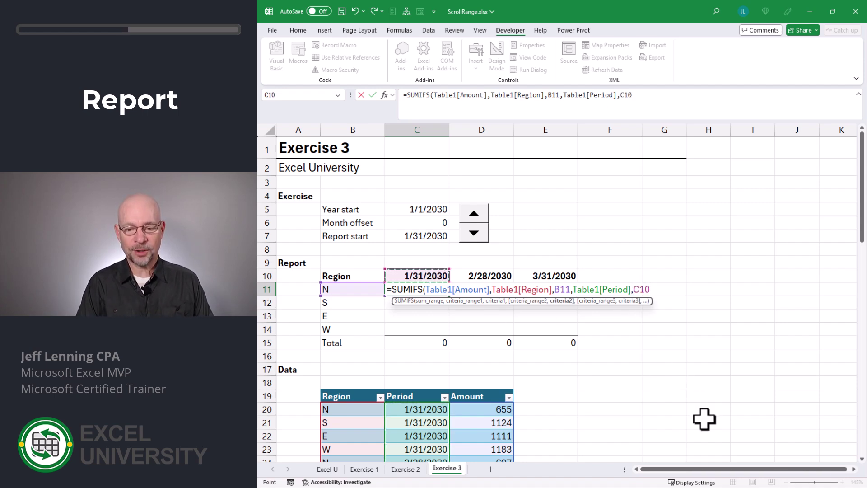
{"action": "type", "text": ")"}
{"action": "key", "text": "ctrl+Return"}
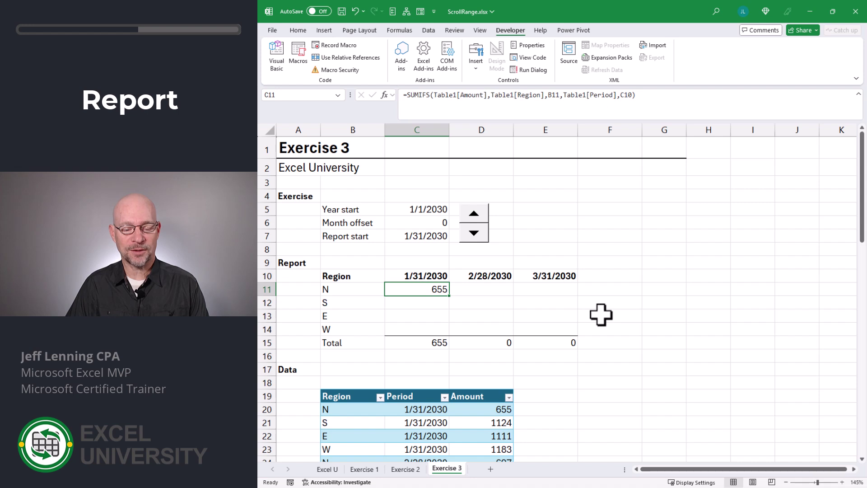
- Change the C11 formula's references to C$10 and $B11, and fill it down to C14
{"action": "key", "text": "F2"}
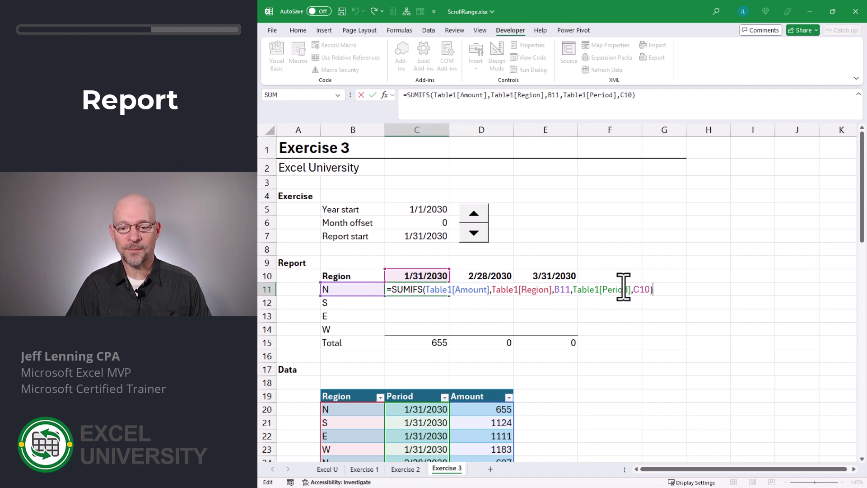
{"action": "left_click", "coordinate": [640, 290]}
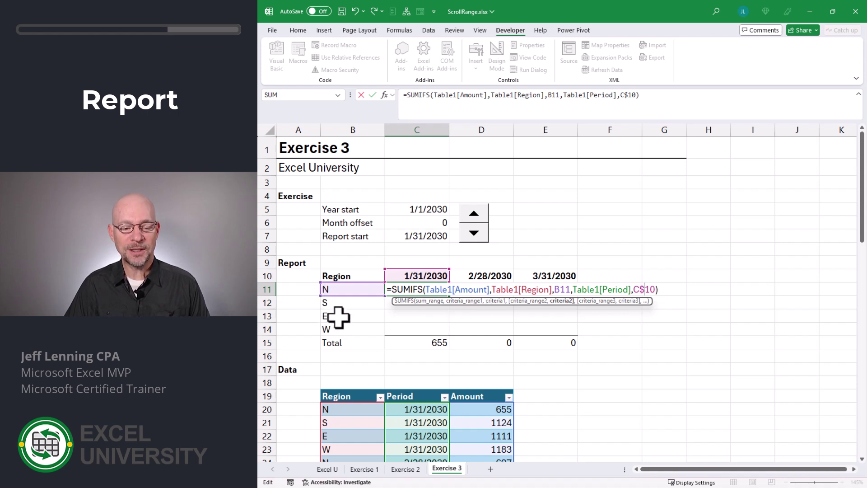
{"action": "left_click", "coordinate": [557, 290]}
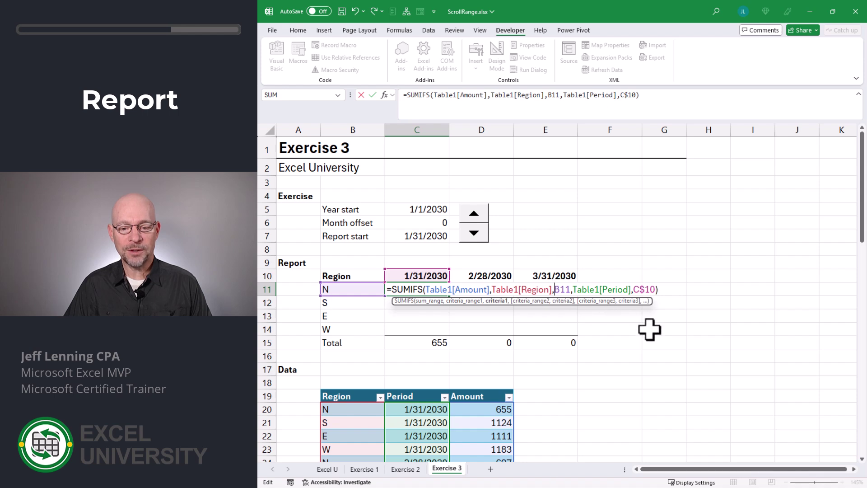
{"action": "type", "text": "$"}
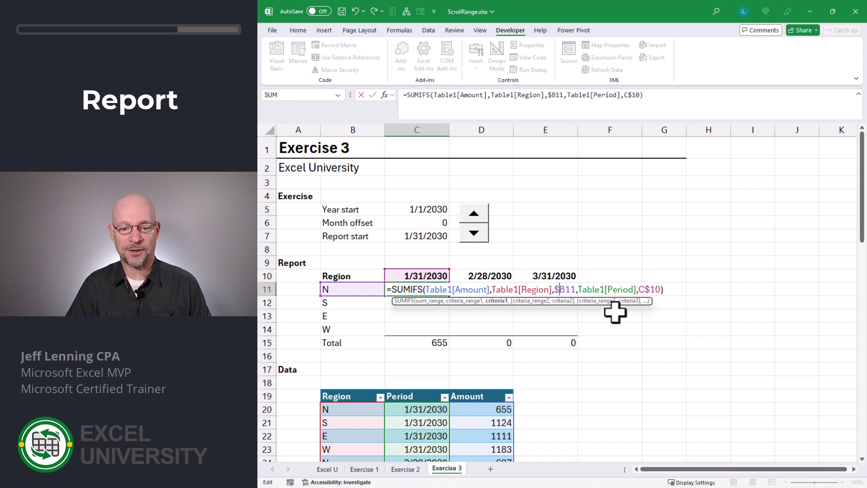
{"action": "key", "text": "Return"}
{"action": "left_click", "coordinate": [439, 291]}
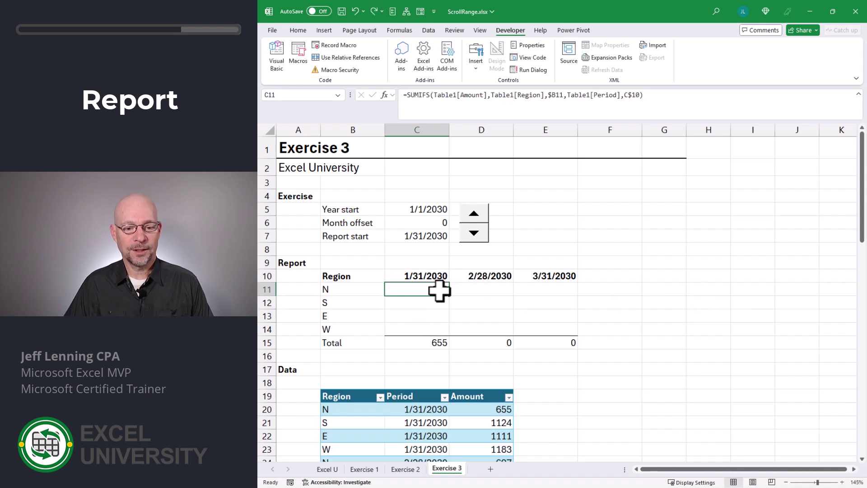
{"action": "left_click_drag", "start_coordinate": [449, 296], "coordinate": [449, 332]}
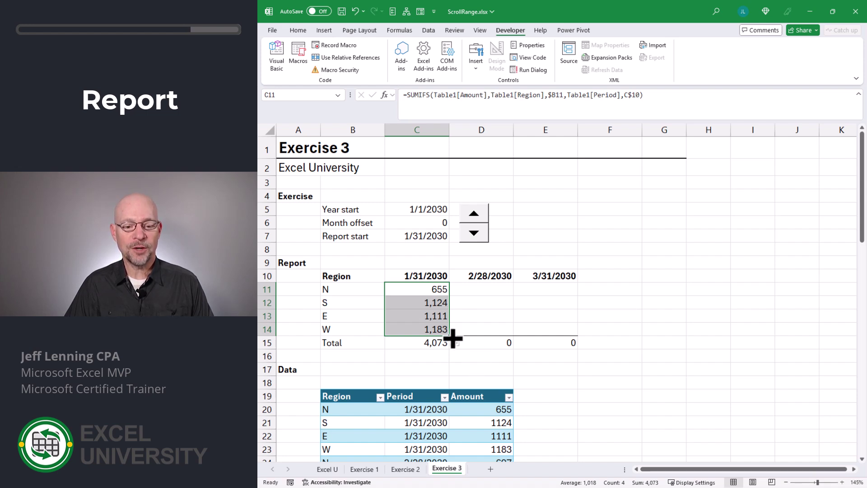
- Try filling the SUMIFS formulas in C11:C14 across to column E, and undo that fill
{"action": "left_click_drag", "start_coordinate": [450, 336], "coordinate": [563, 339]}
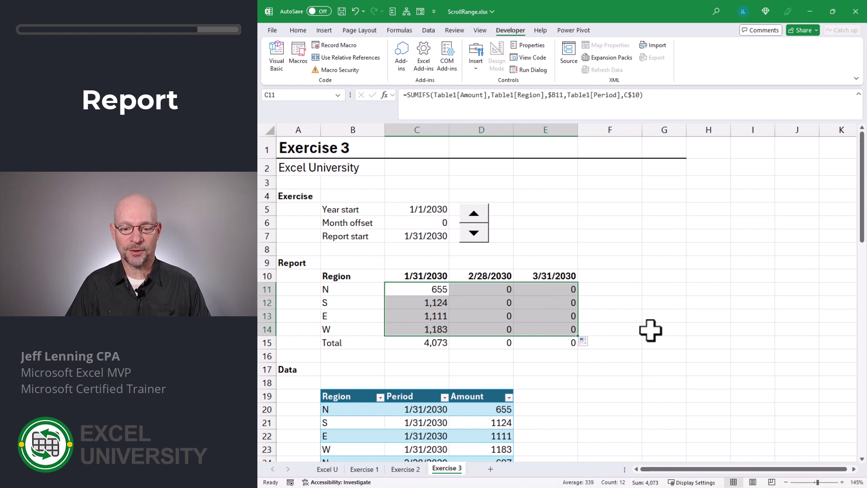
{"action": "key", "text": "ctrl+z"}
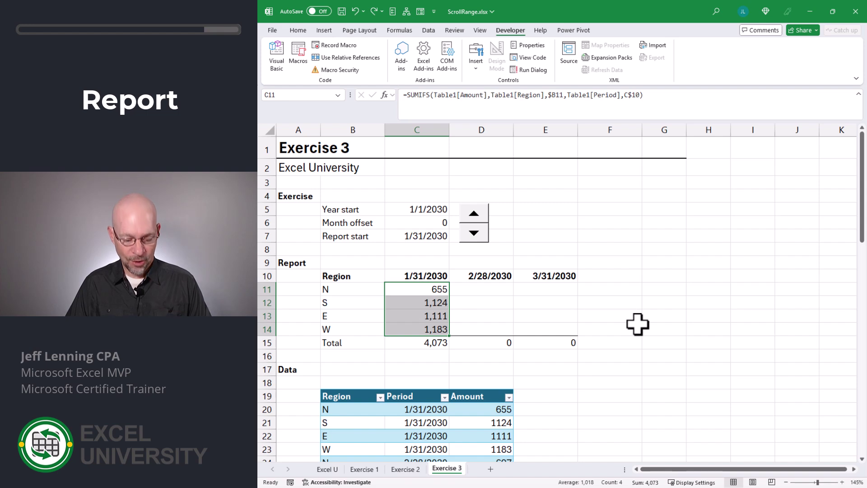
- Copy the SUMIFS formulas from C11:C14 and paste them into D11:E14
{"action": "key", "text": "ctrl+c"}
{"action": "left_click_drag", "start_coordinate": [480, 289], "coordinate": [549, 326]}
{"action": "key", "text": "ctrl+v"}
{"action": "key", "text": "Escape"}
{"action": "key", "text": "Left"}
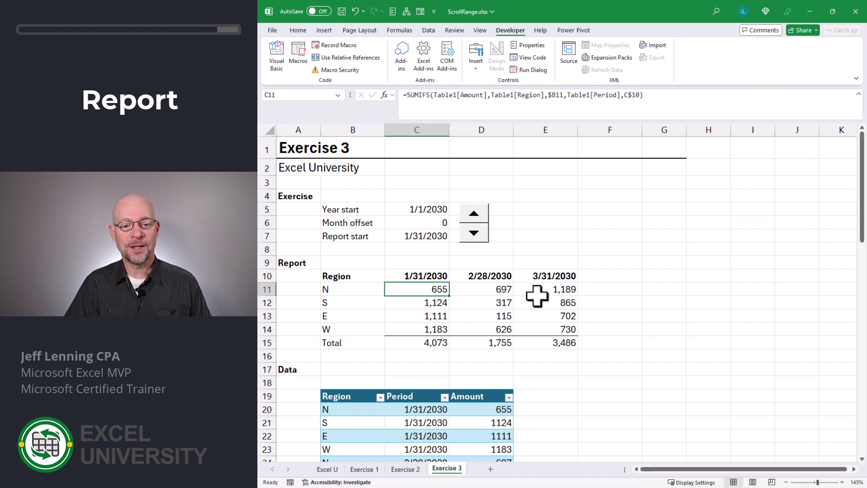
- Step the month offset up repeatedly with the spin button to scroll the completed region report through later months
{"action": "left_click", "coordinate": [472, 213]}
{"action": "left_click", "coordinate": [472, 213]}
{"action": "left_click", "coordinate": [472, 214]}
{"action": "left_click", "coordinate": [473, 213]}
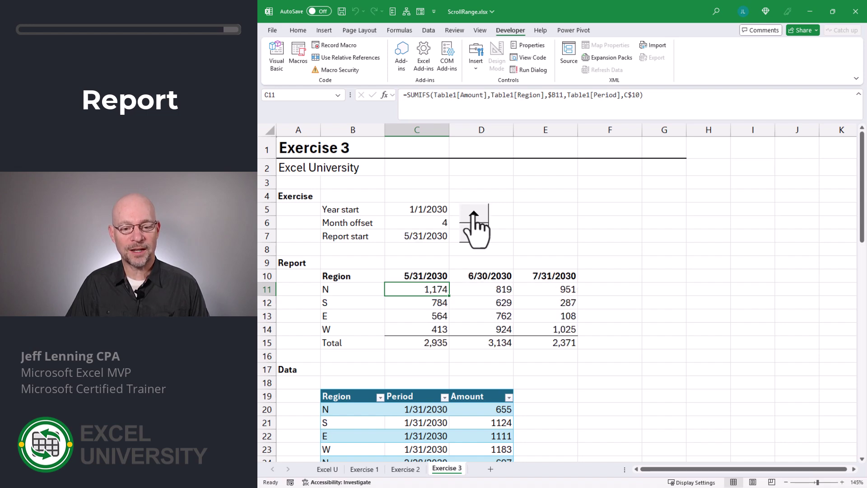
{"action": "left_click", "coordinate": [473, 213]}
{"action": "left_click", "coordinate": [473, 213]}
{"action": "left_click", "coordinate": [473, 213]}
{"action": "left_click", "coordinate": [473, 213]}
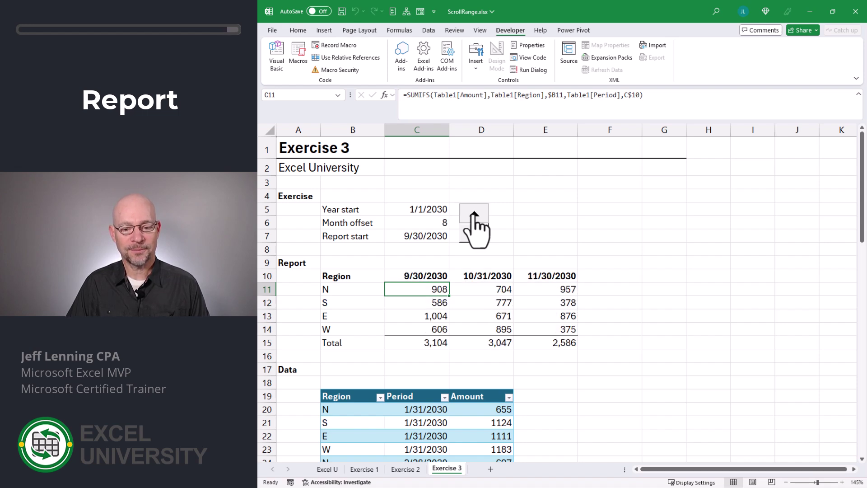
{"action": "left_click", "coordinate": [472, 213]}
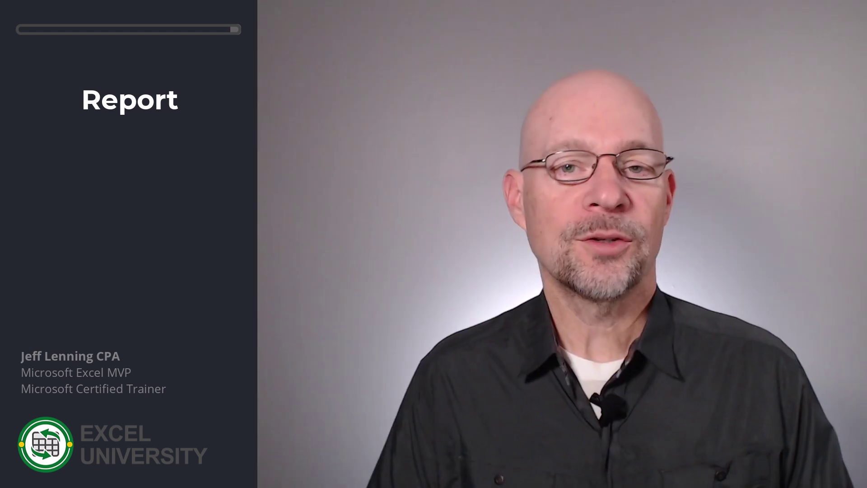